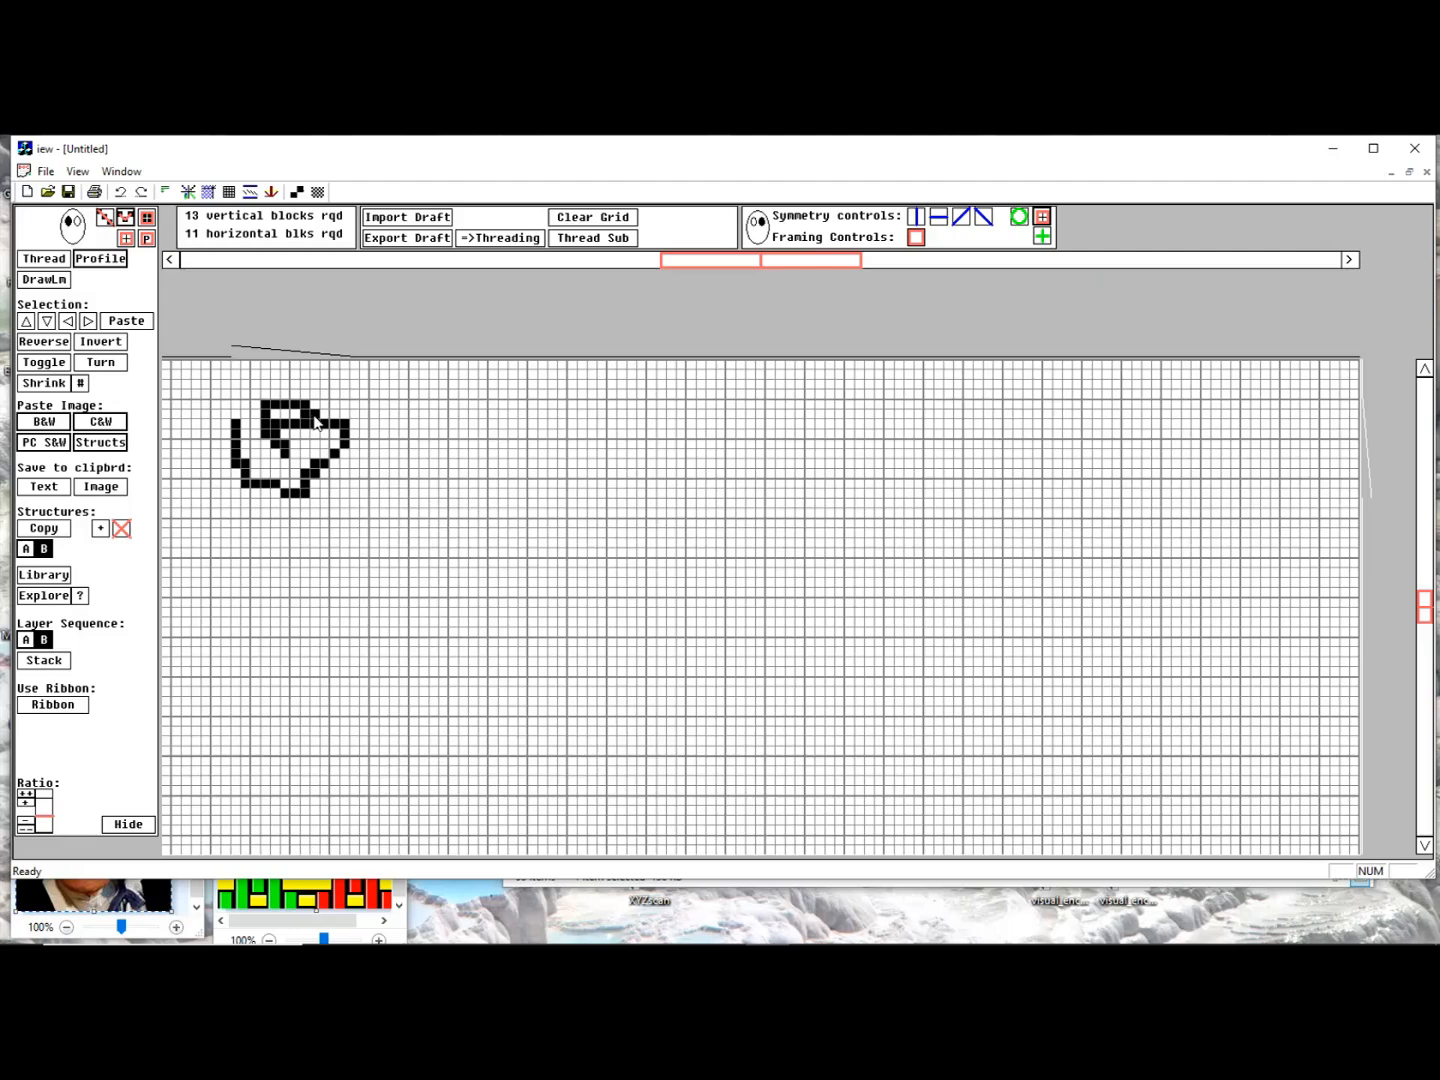
# Draw a filled rectangle about 16 cells wide by 15 high and hollow out an area of about 9 by 8 cells inside it
pyautogui.moveTo(224, 393); pyautogui.dragTo(380, 537)
pyautogui.click(259, 428)
pyautogui.moveTo(278, 448); pyautogui.dragTo(339, 497)
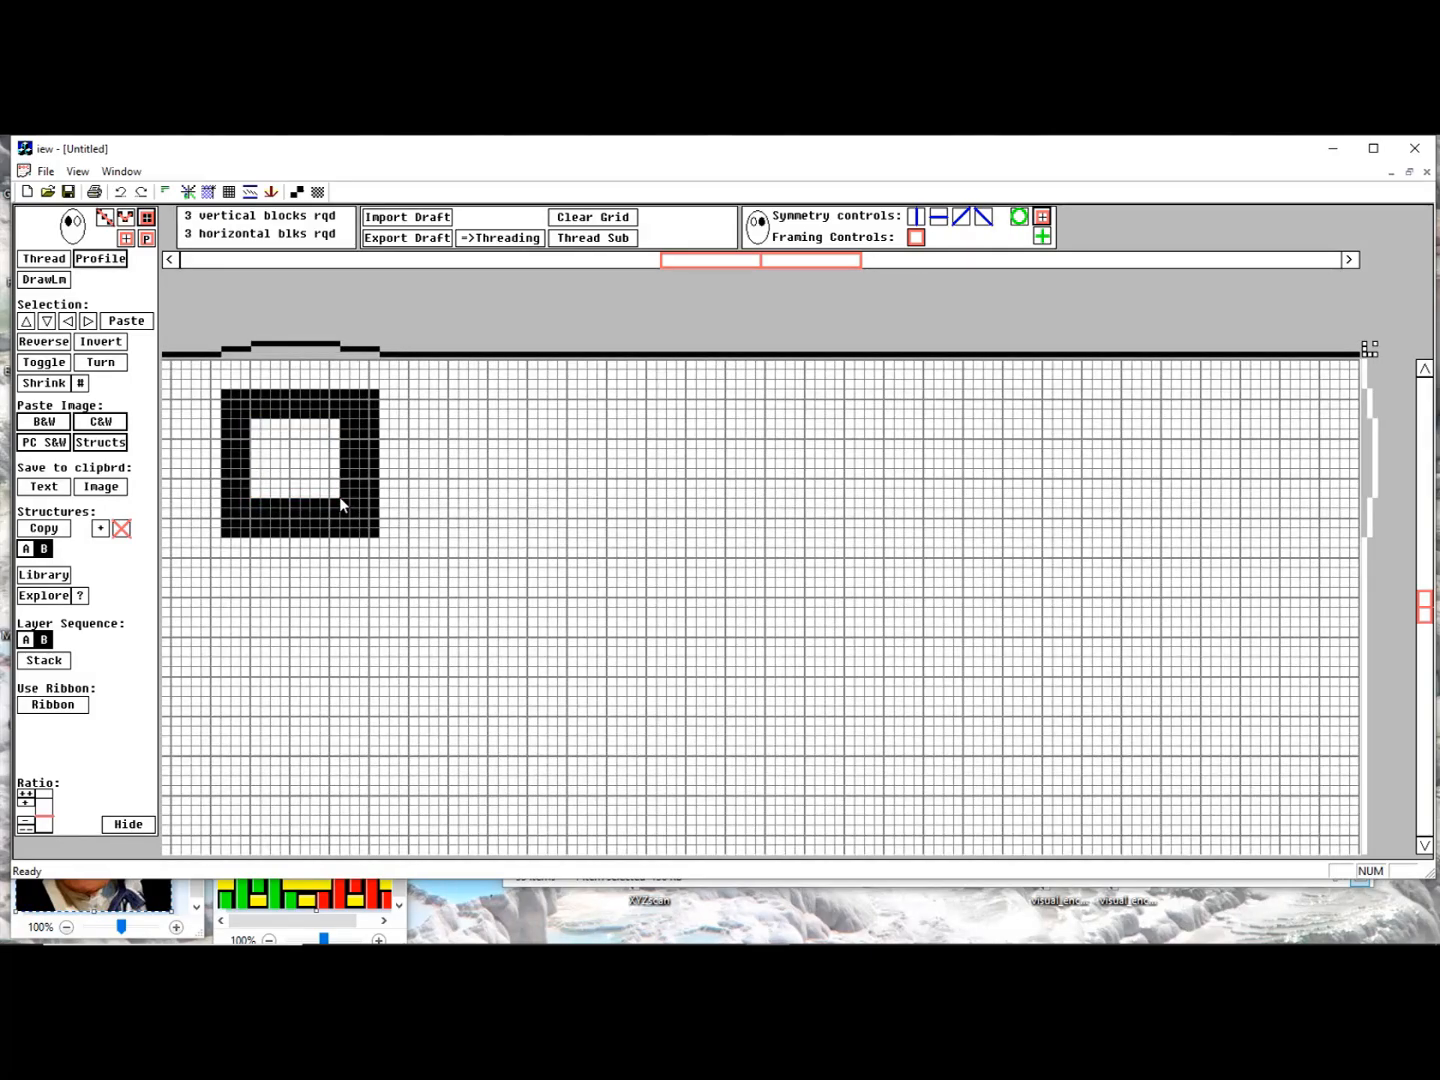
# Import the current draft onto the drawing grid and check its threading, tie-up and treadling in the draft editor
pyautogui.click(418, 224)
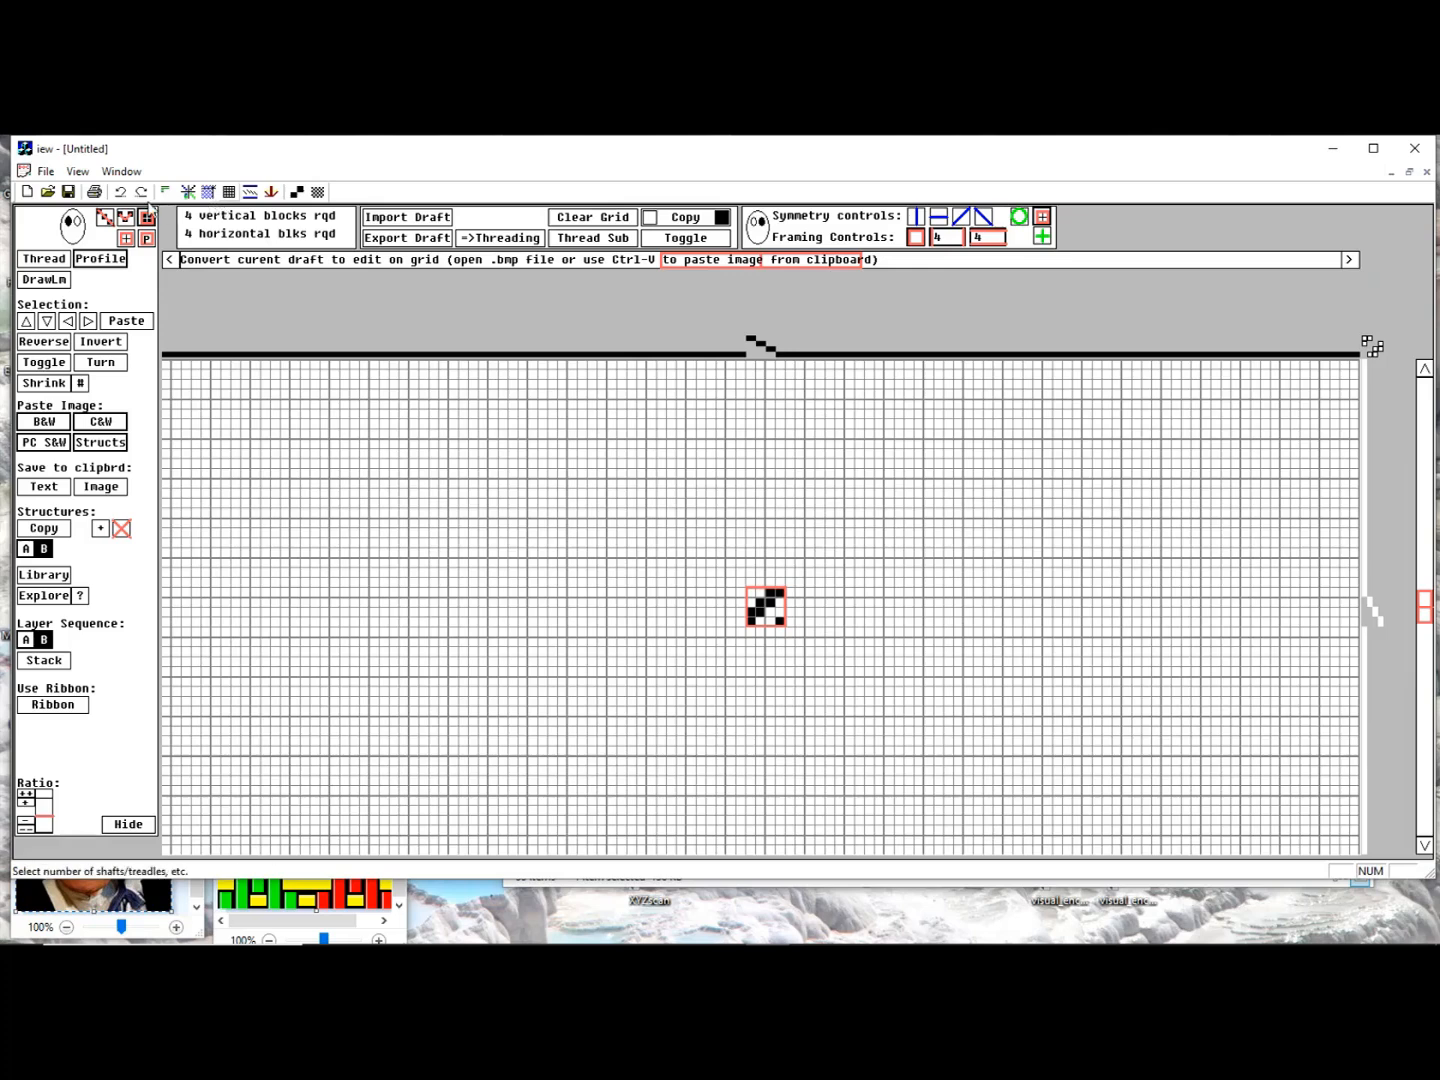
pyautogui.click(188, 192)
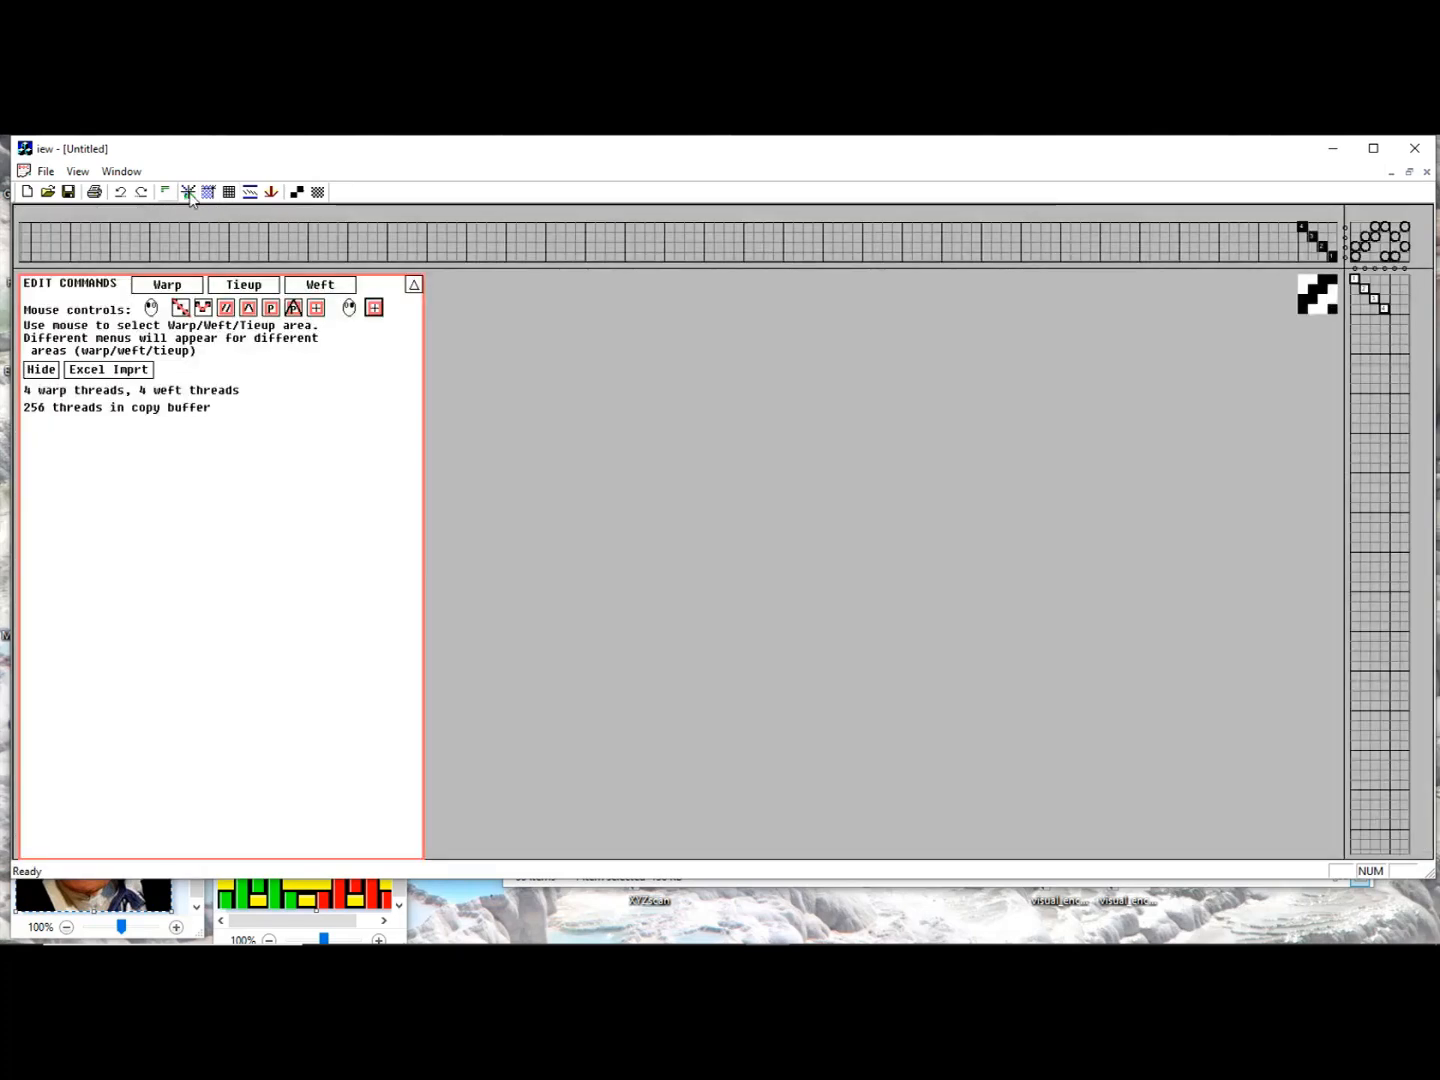
pyautogui.click(229, 192)
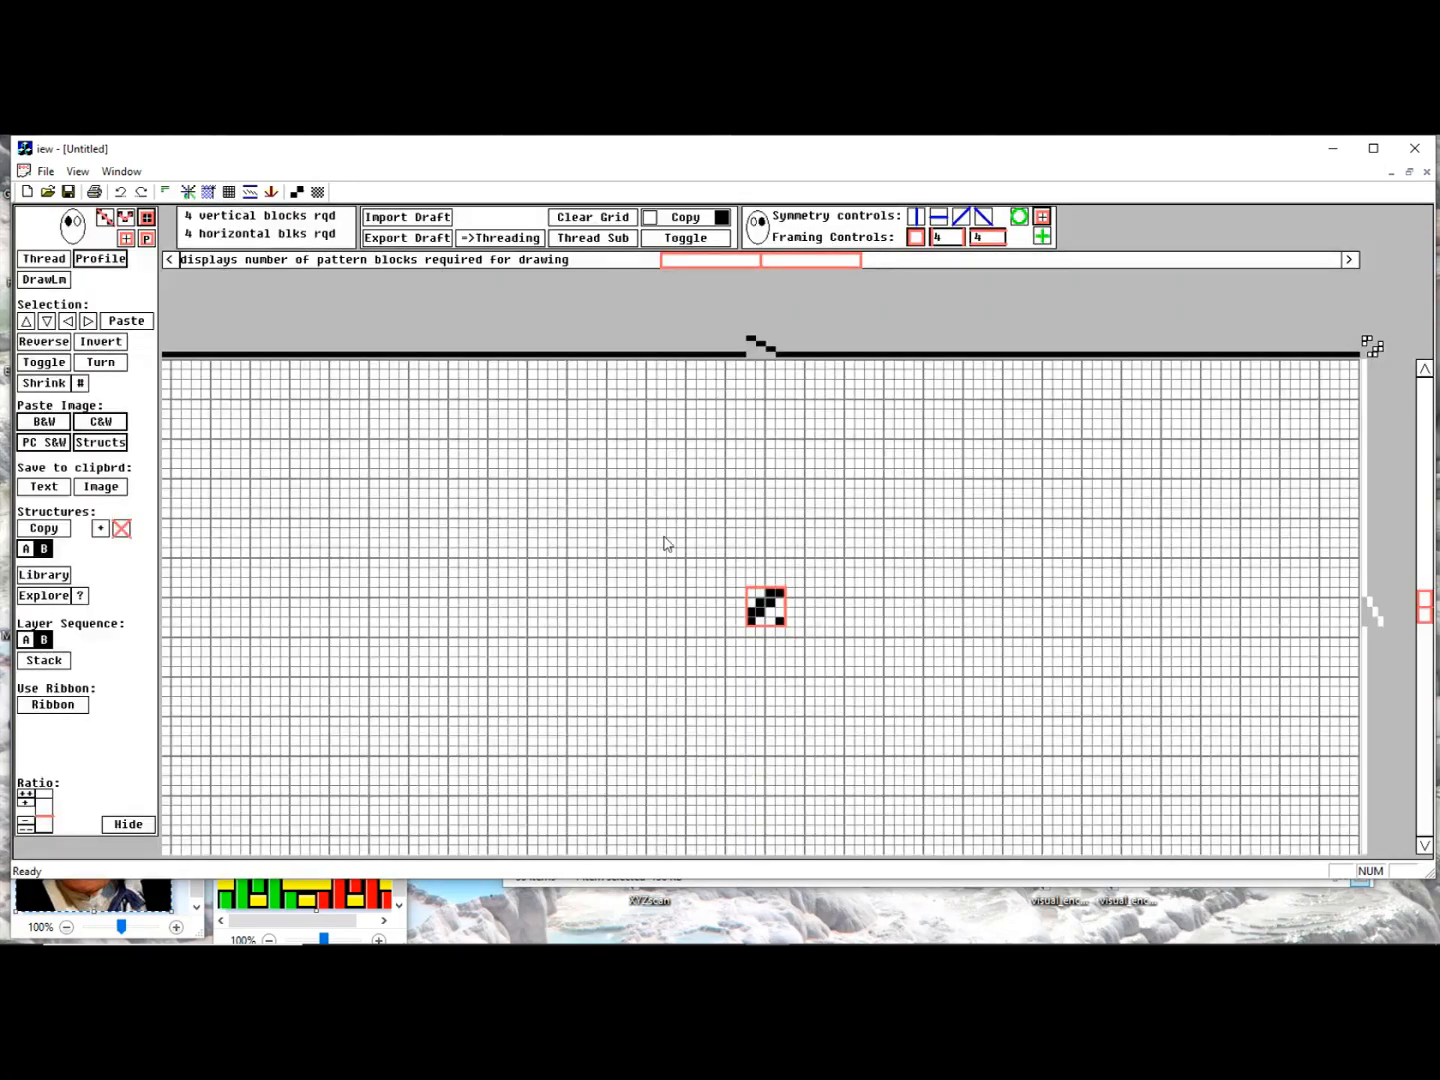
pyautogui.click(753, 600)
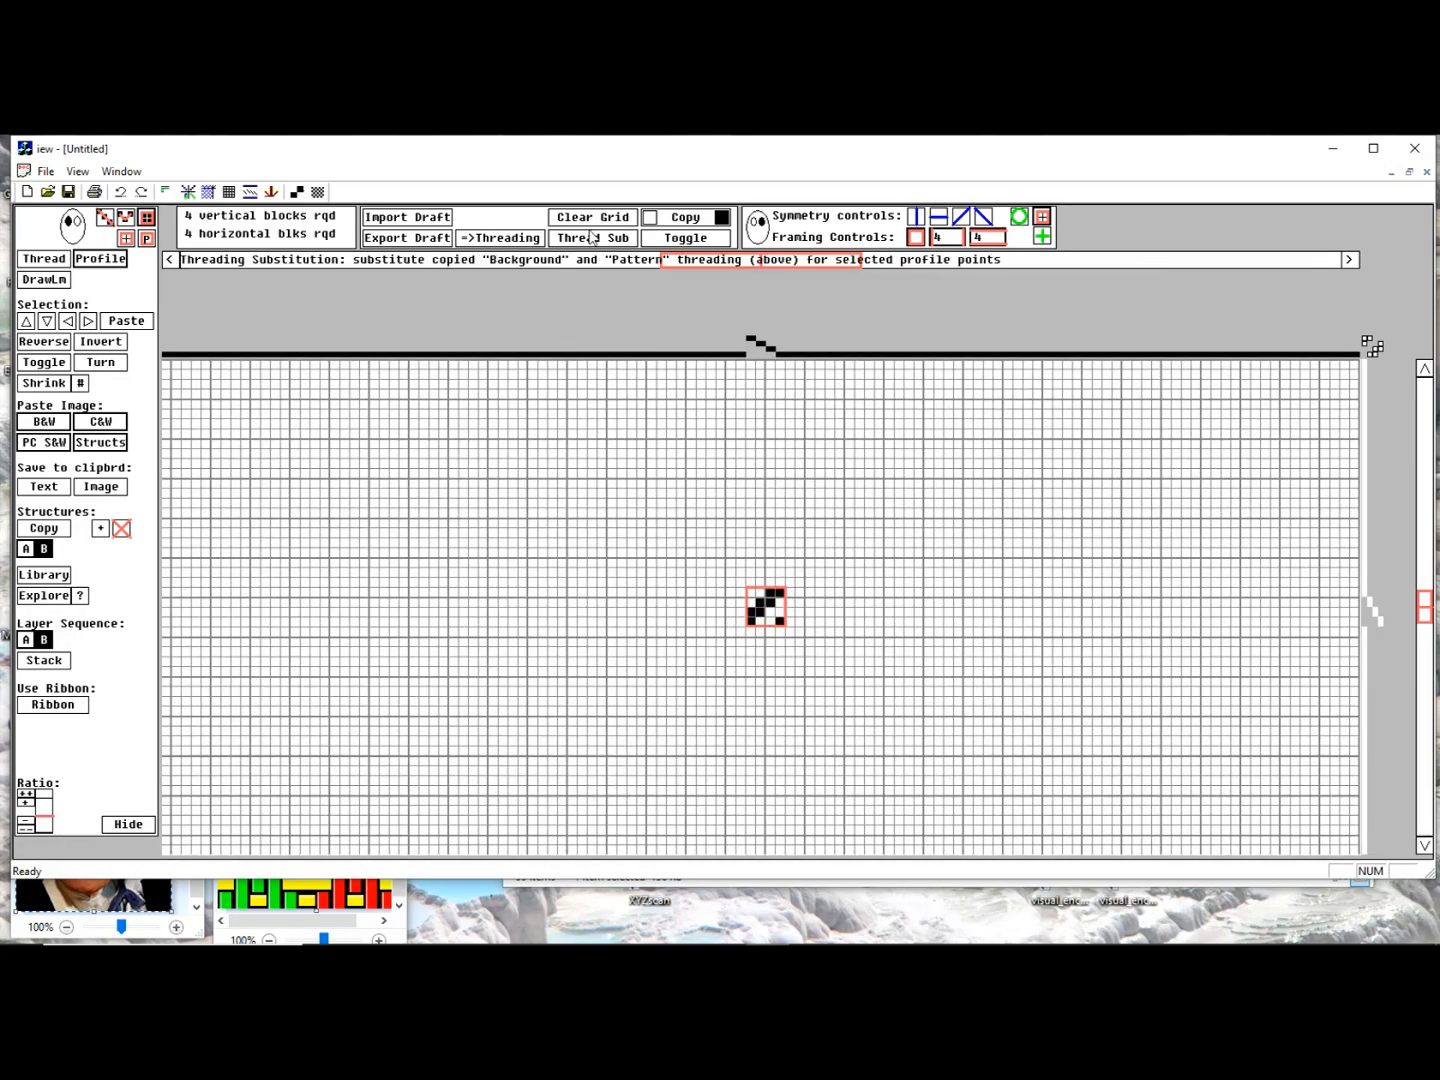
# Fill a large rectangle with the imported twill pattern, and a small area to its right with the pattern mirrored left to right
pyautogui.click(147, 240)
pyautogui.moveTo(402, 416); pyautogui.dragTo(735, 568)
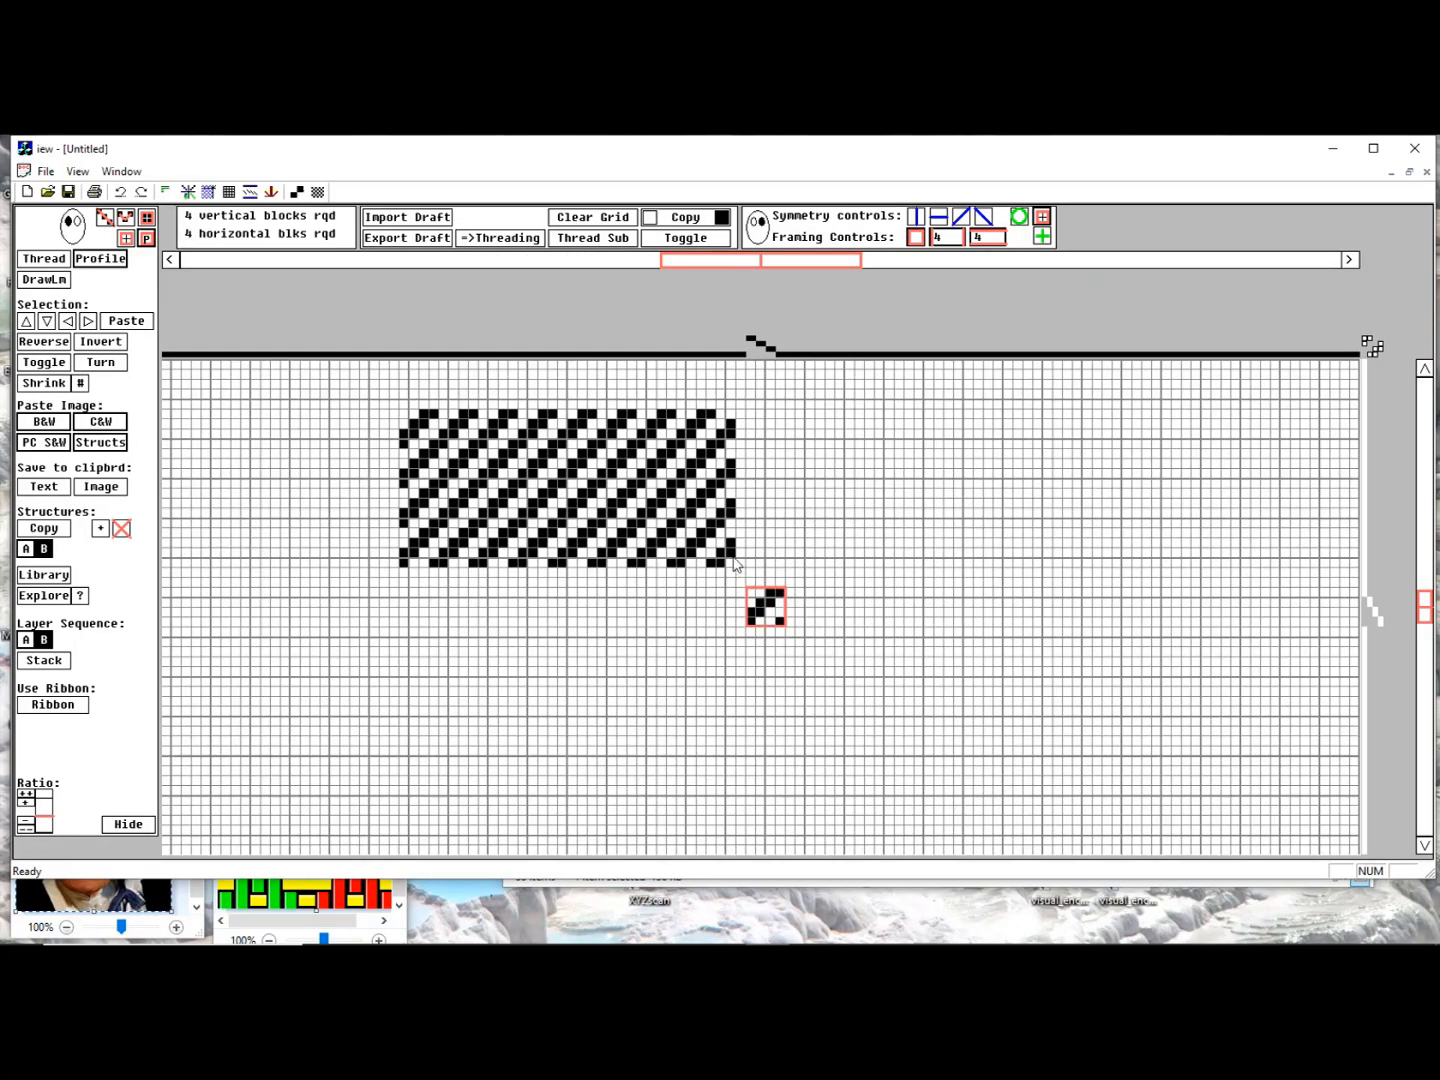
pyautogui.moveTo(890, 452); pyautogui.dragTo(857, 517)
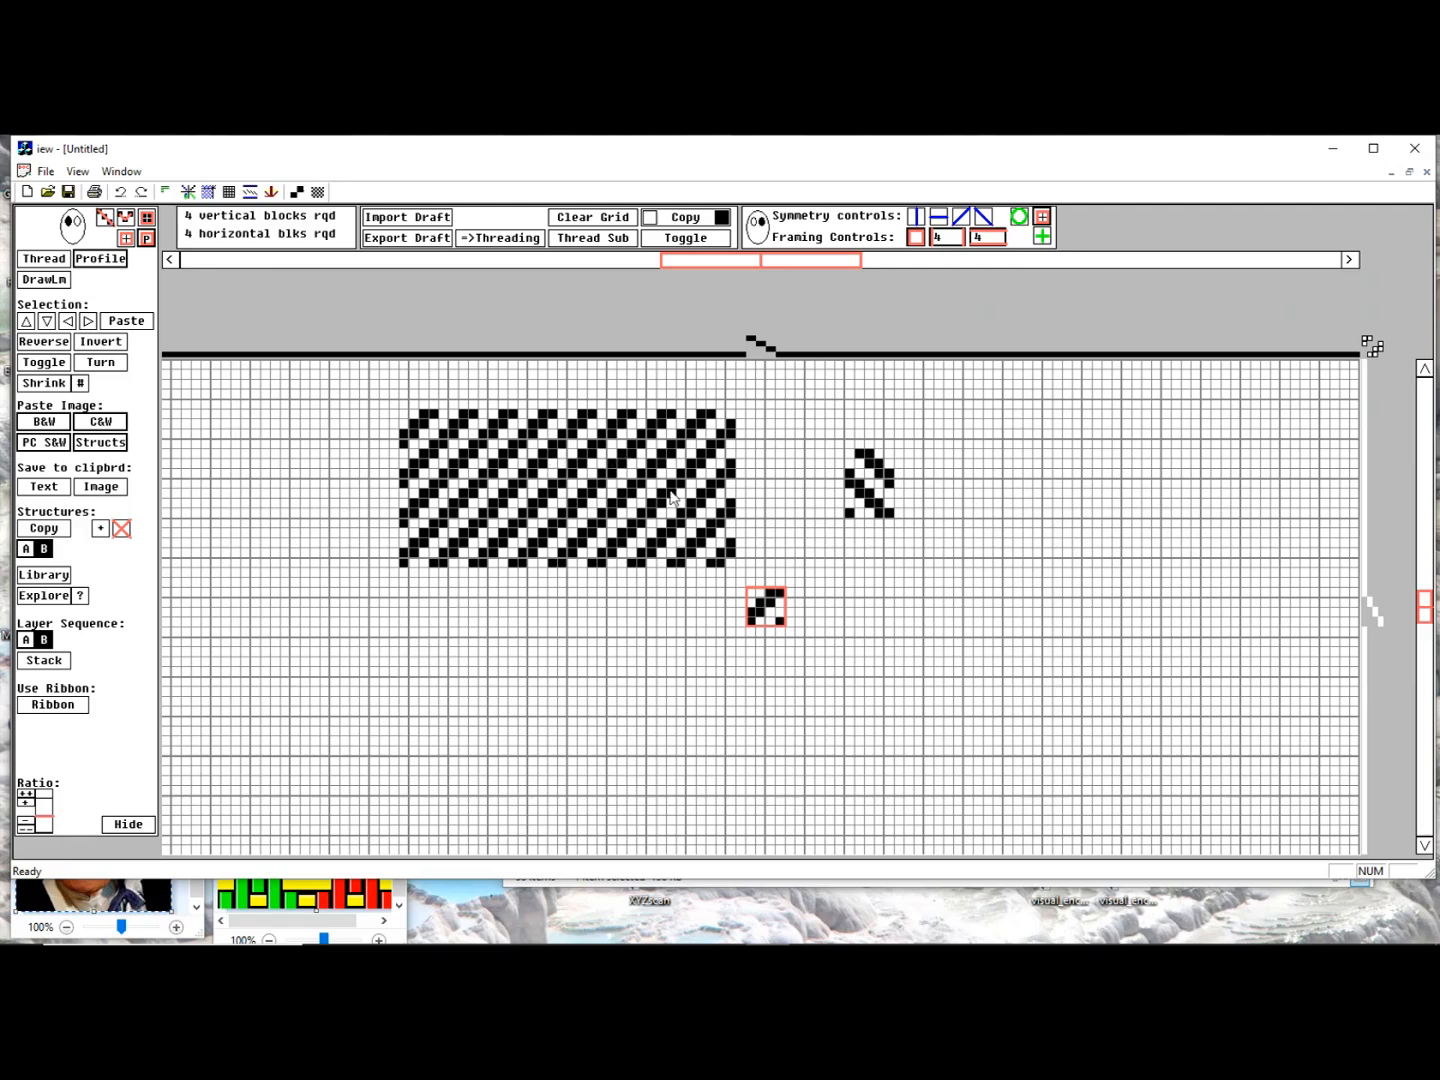
# Export a 12-cell-wide by 10-cell-high area inside the large pattern as a draft, and clear that area on the grid
pyautogui.moveTo(566, 440); pyautogui.dragTo(687, 537)
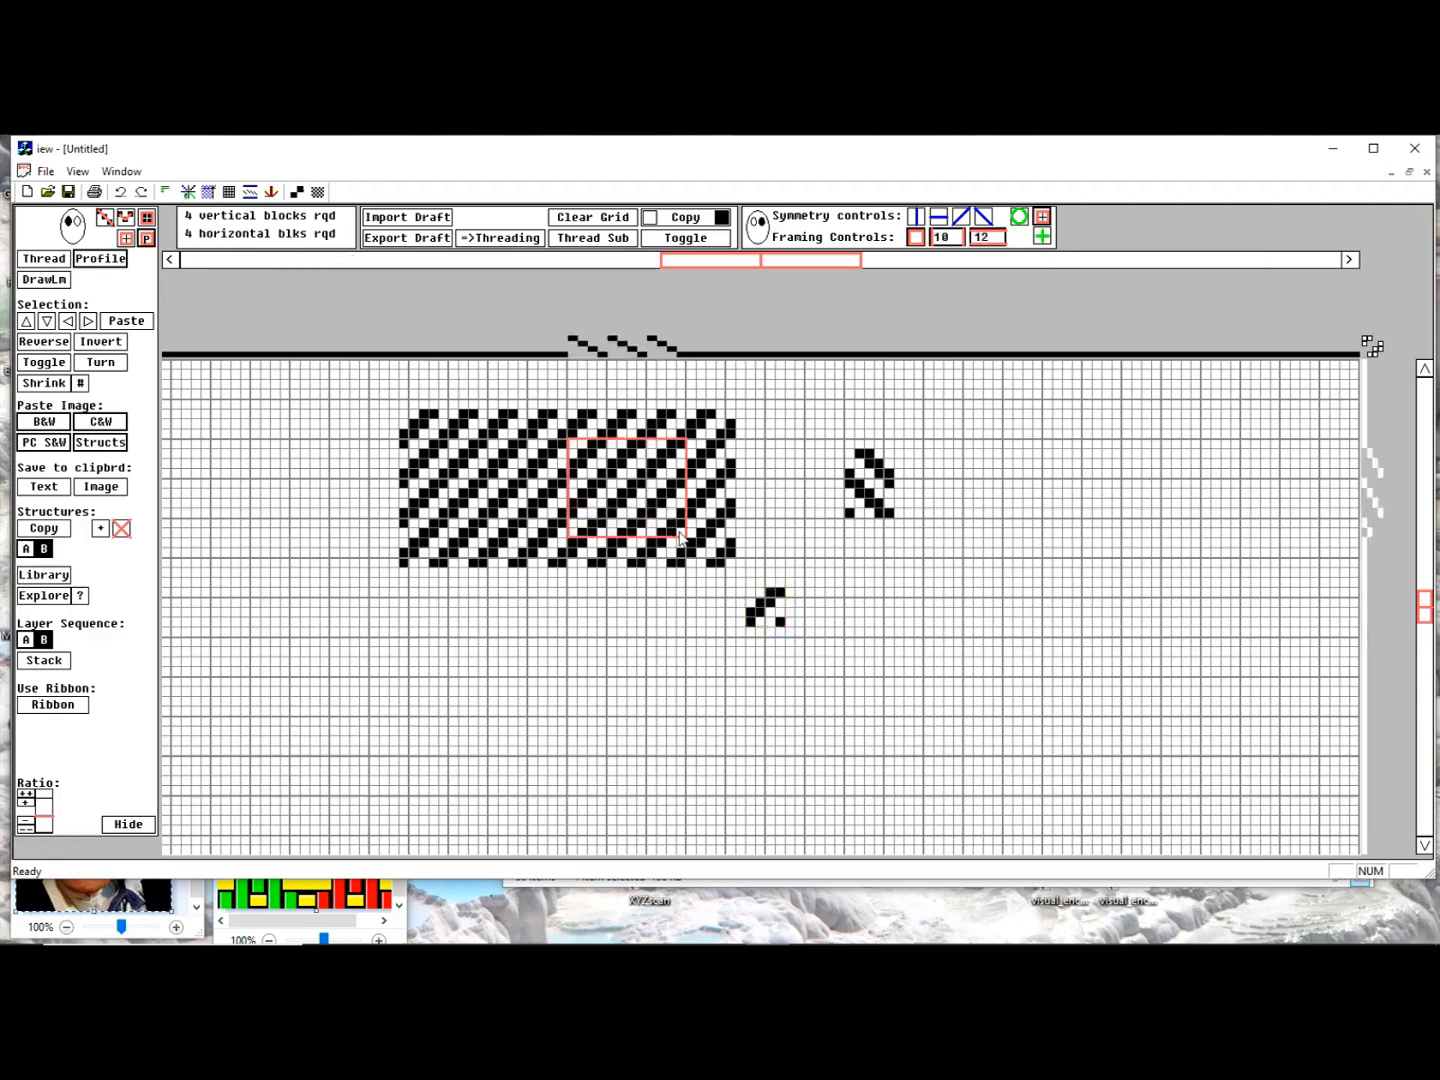
pyautogui.click(419, 244)
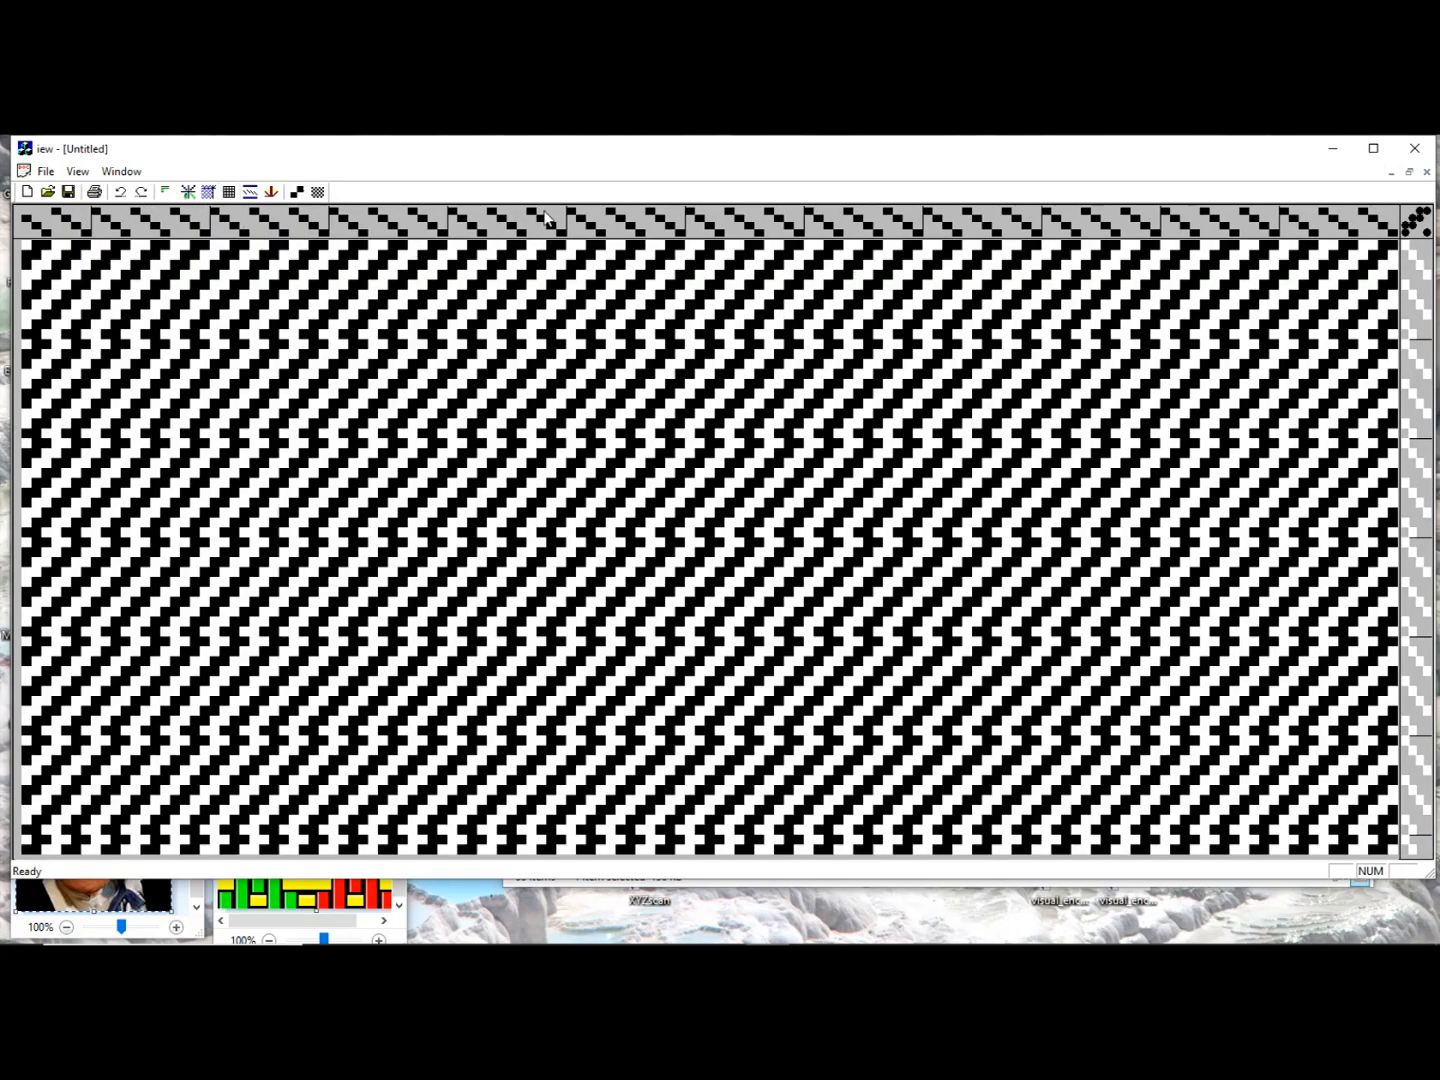
pyautogui.click(229, 192)
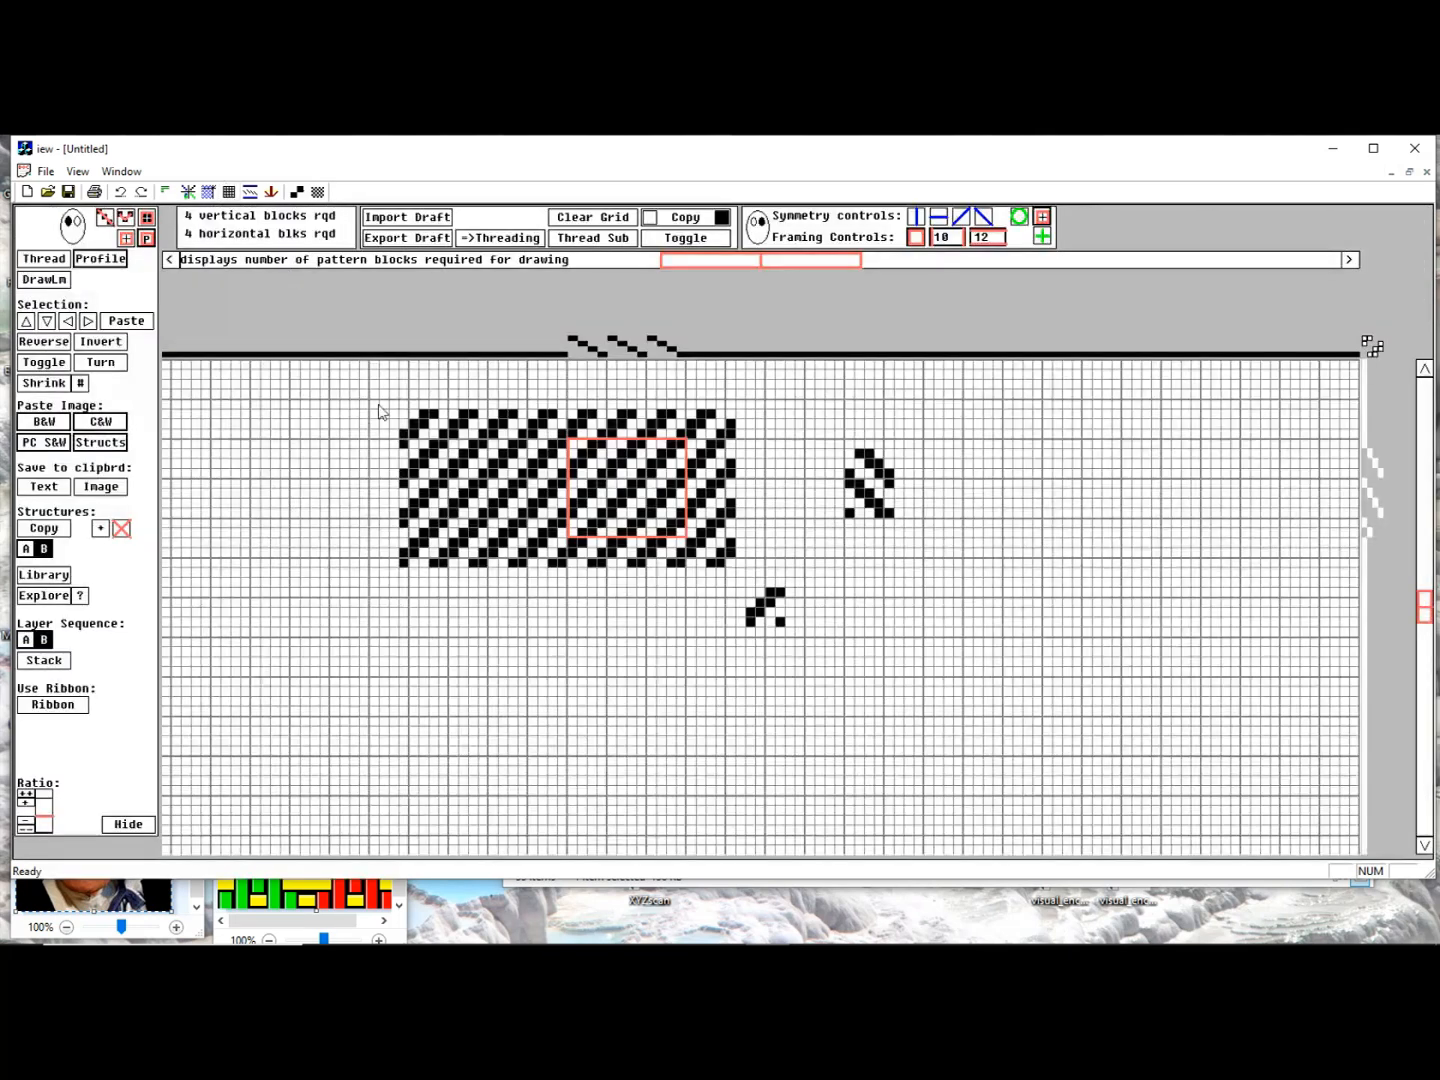
pyautogui.click(598, 219)
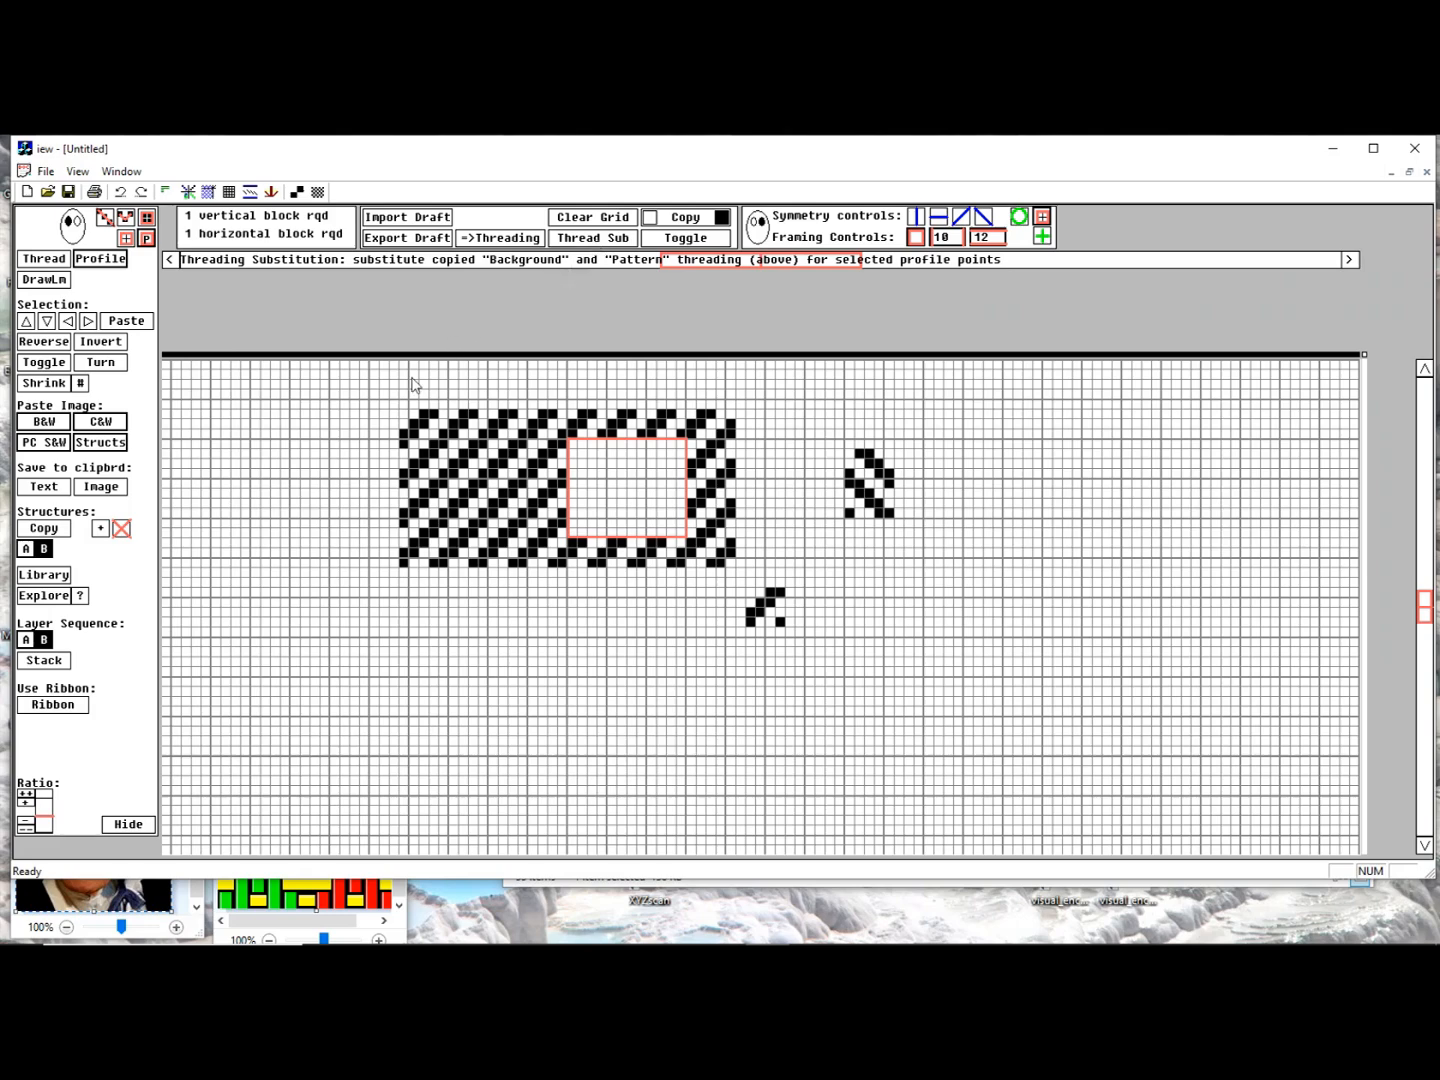
# Frame a 20-cell-wide by 17-cell-high part of the large pattern and shift its contents up three, down three, left two and right three cells
pyautogui.moveTo(408, 410); pyautogui.dragTo(604, 575)
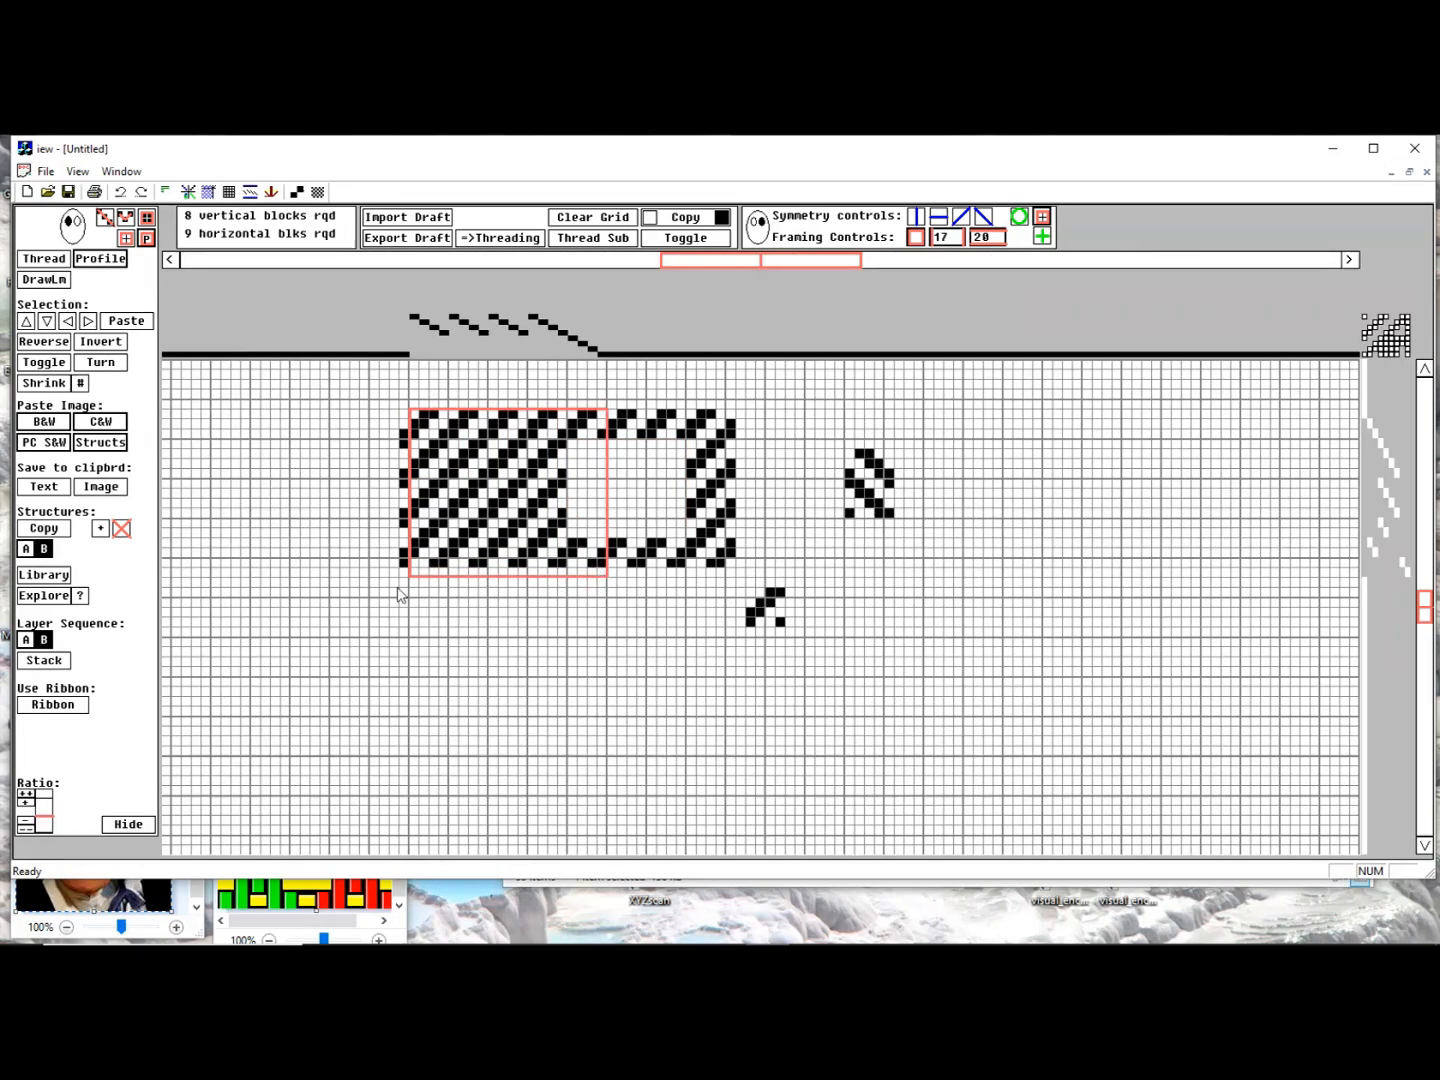
pyautogui.click(28, 322)
pyautogui.click(28, 322)
pyautogui.click(30, 322)
pyautogui.click(49, 322)
pyautogui.click(49, 322)
pyautogui.click(49, 322)
pyautogui.click(67, 321)
pyautogui.click(67, 321)
pyautogui.click(88, 321)
pyautogui.click(88, 321)
pyautogui.click(88, 321)
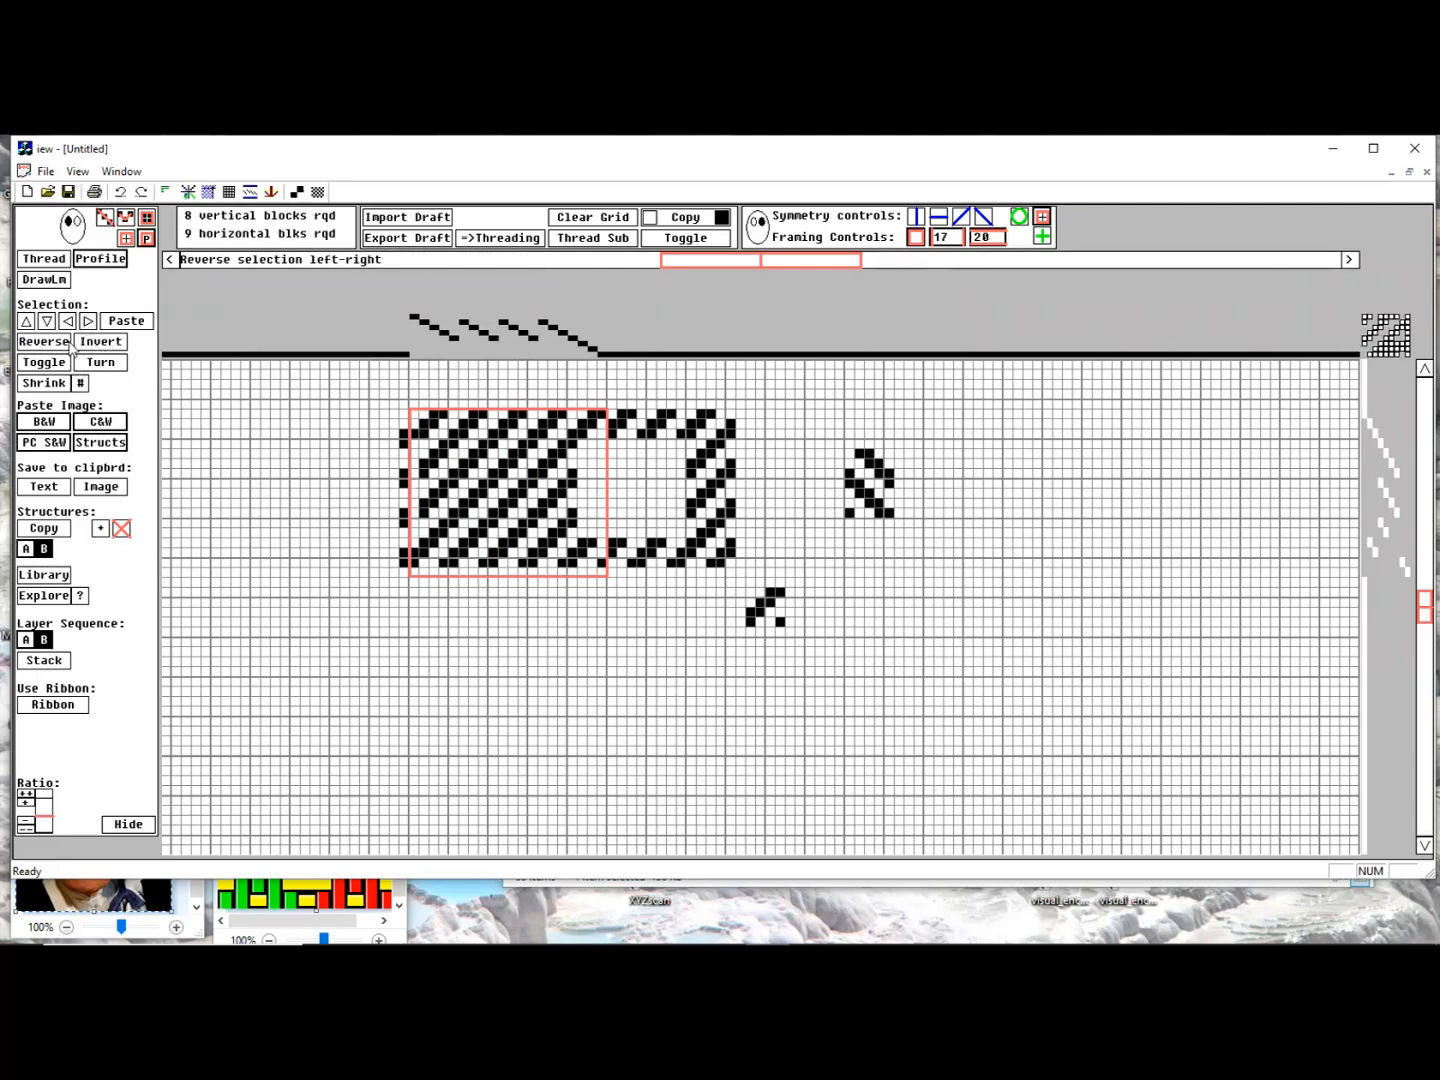
# Reverse the framed selection left to right and invert it top to bottom
pyautogui.click(63, 347)
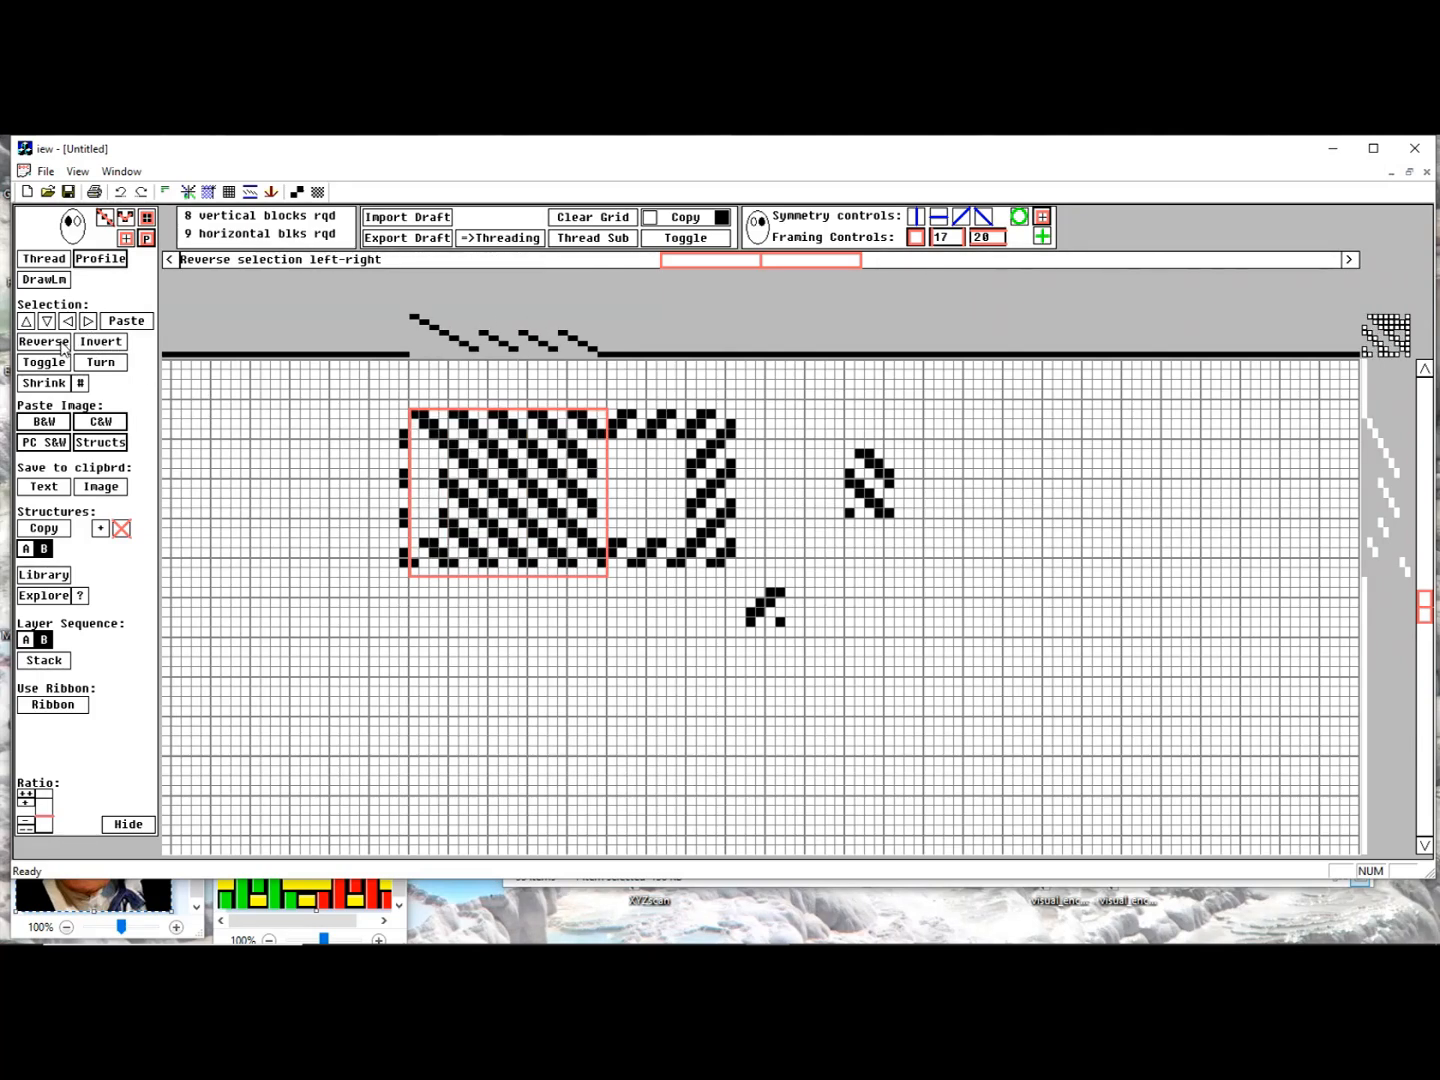
pyautogui.click(112, 343)
pyautogui.click(108, 345)
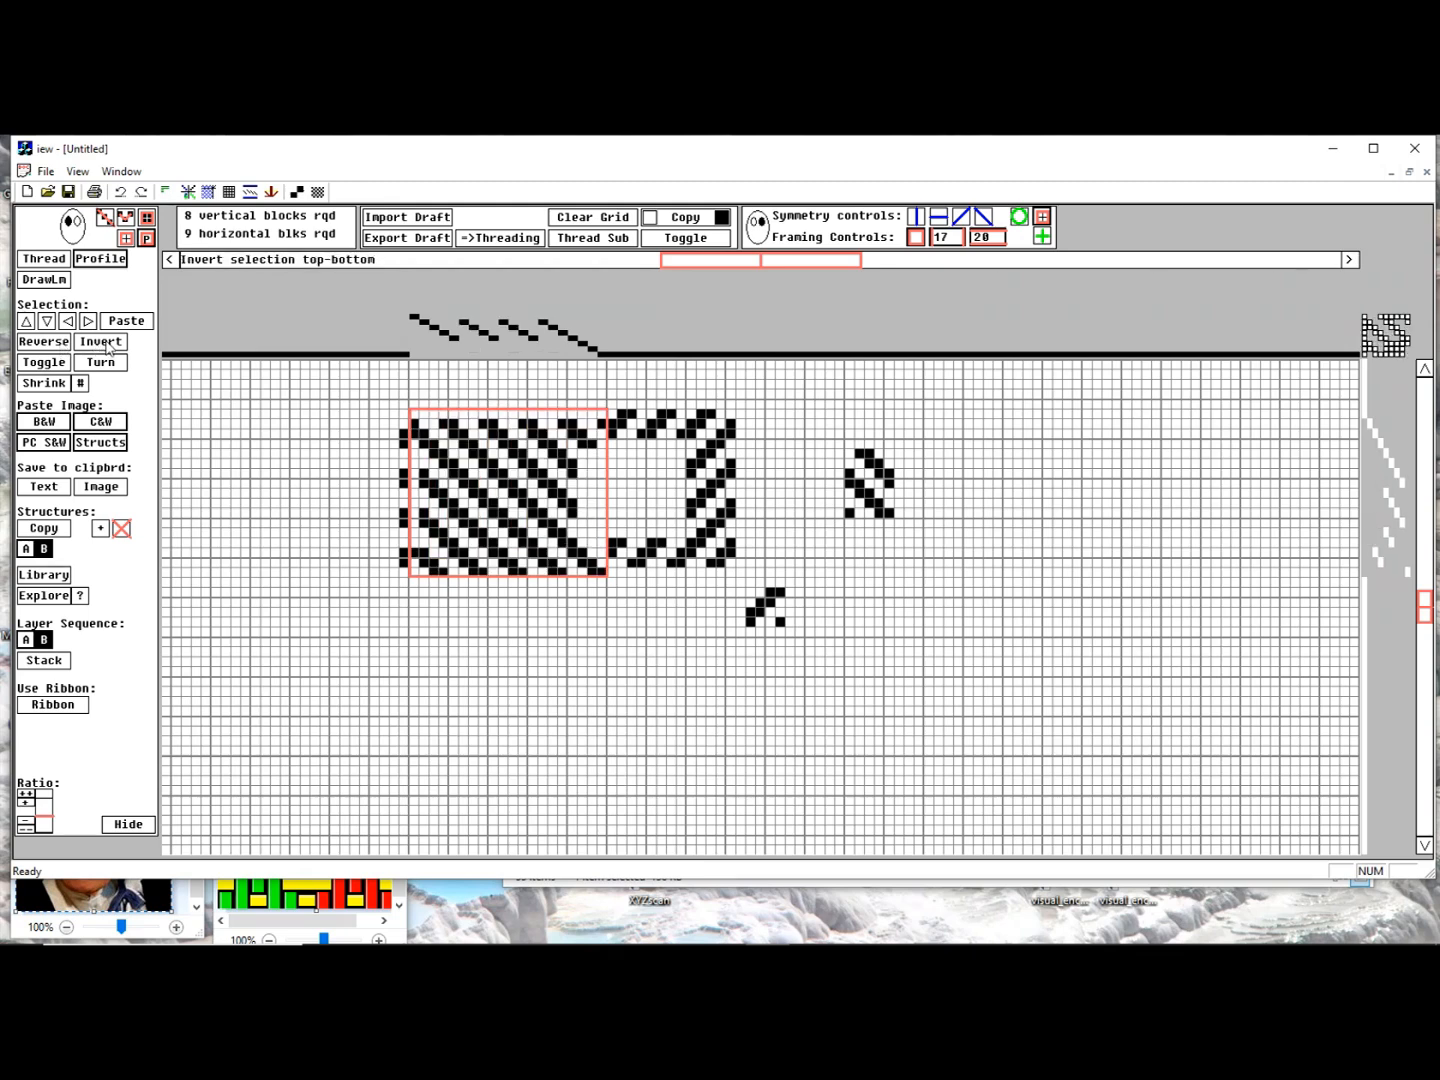
# Toggle the framed selection's black and white cells and back, and turn the selection 90 degrees twice
pyautogui.click(50, 365)
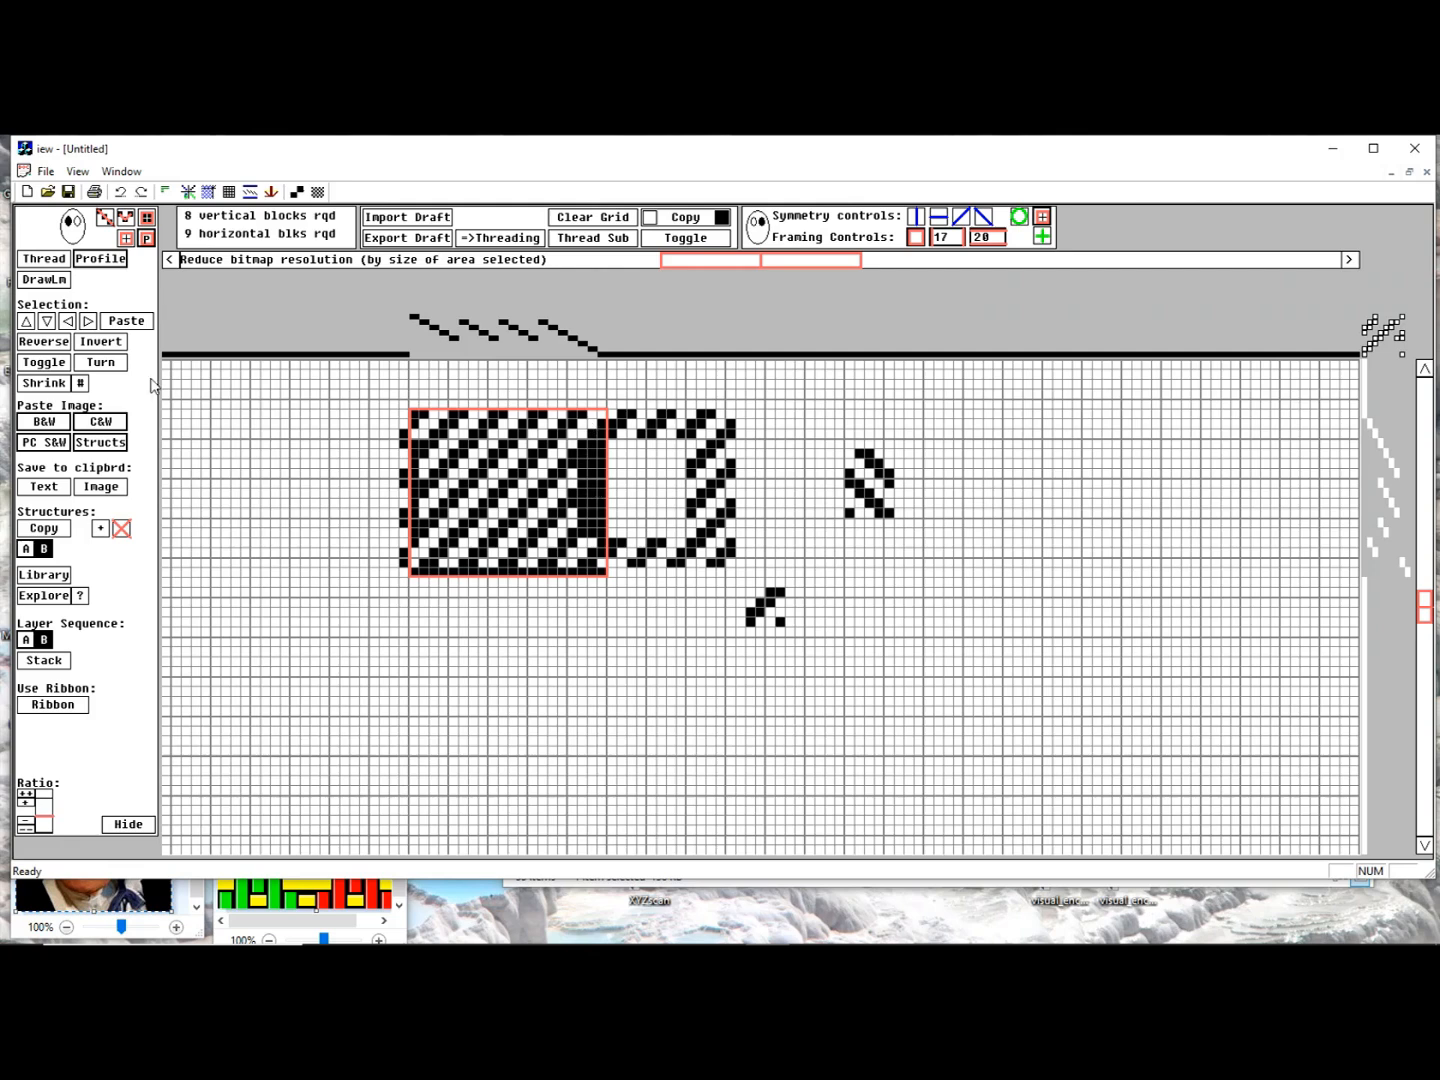
pyautogui.click(65, 364)
pyautogui.click(116, 367)
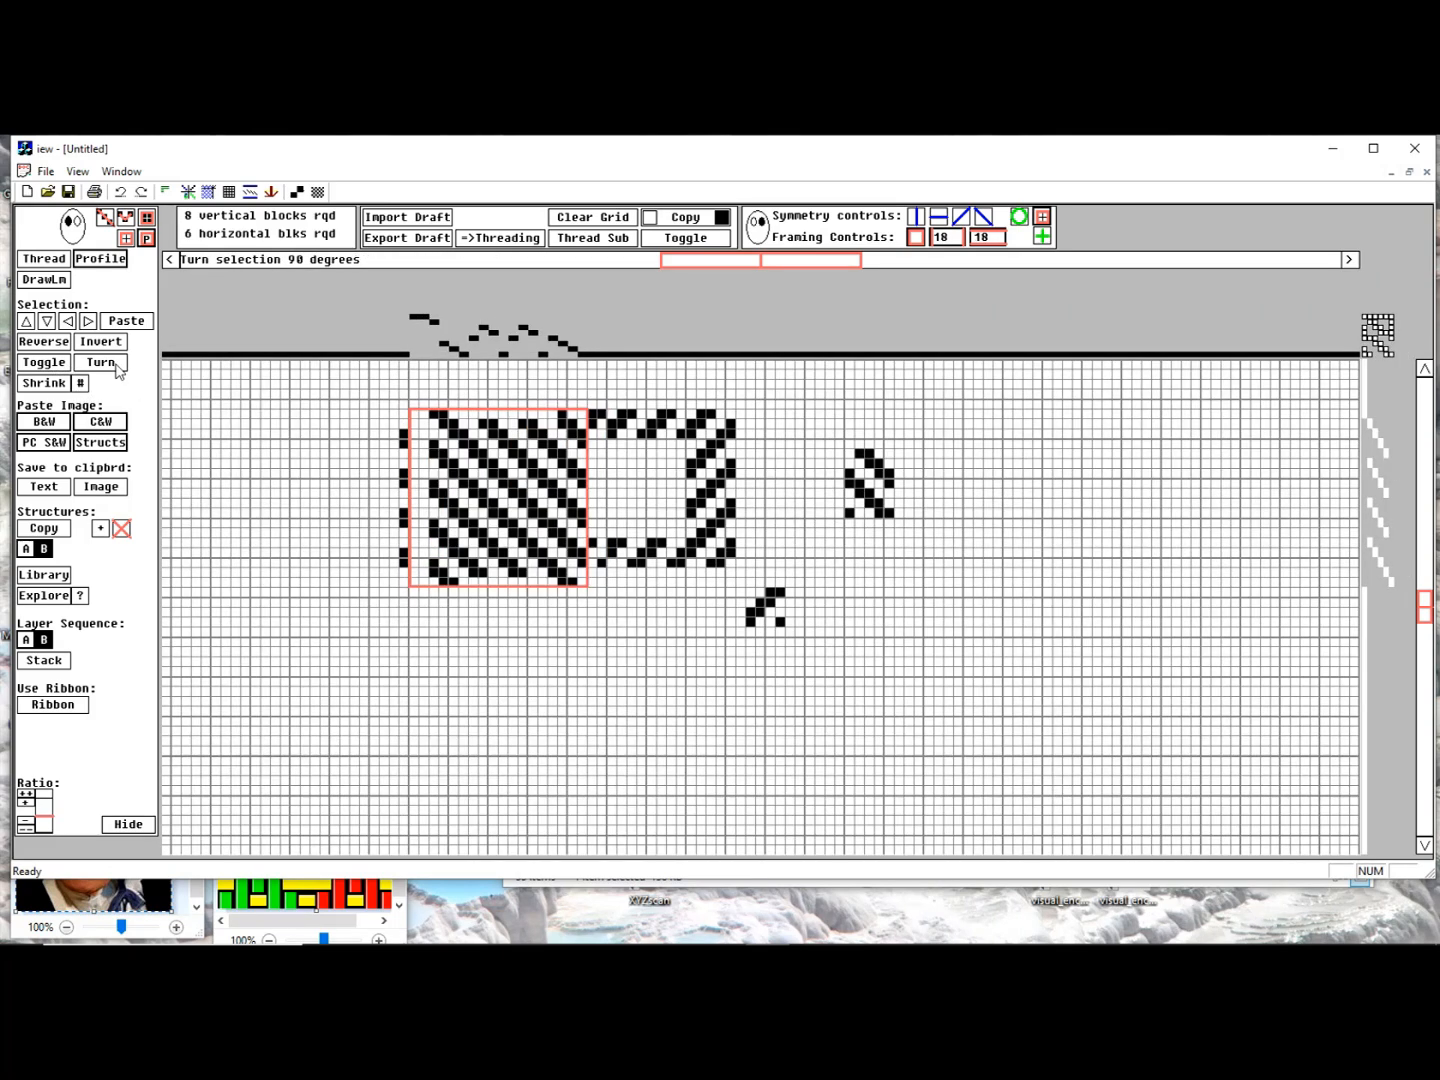
pyautogui.click(116, 367)
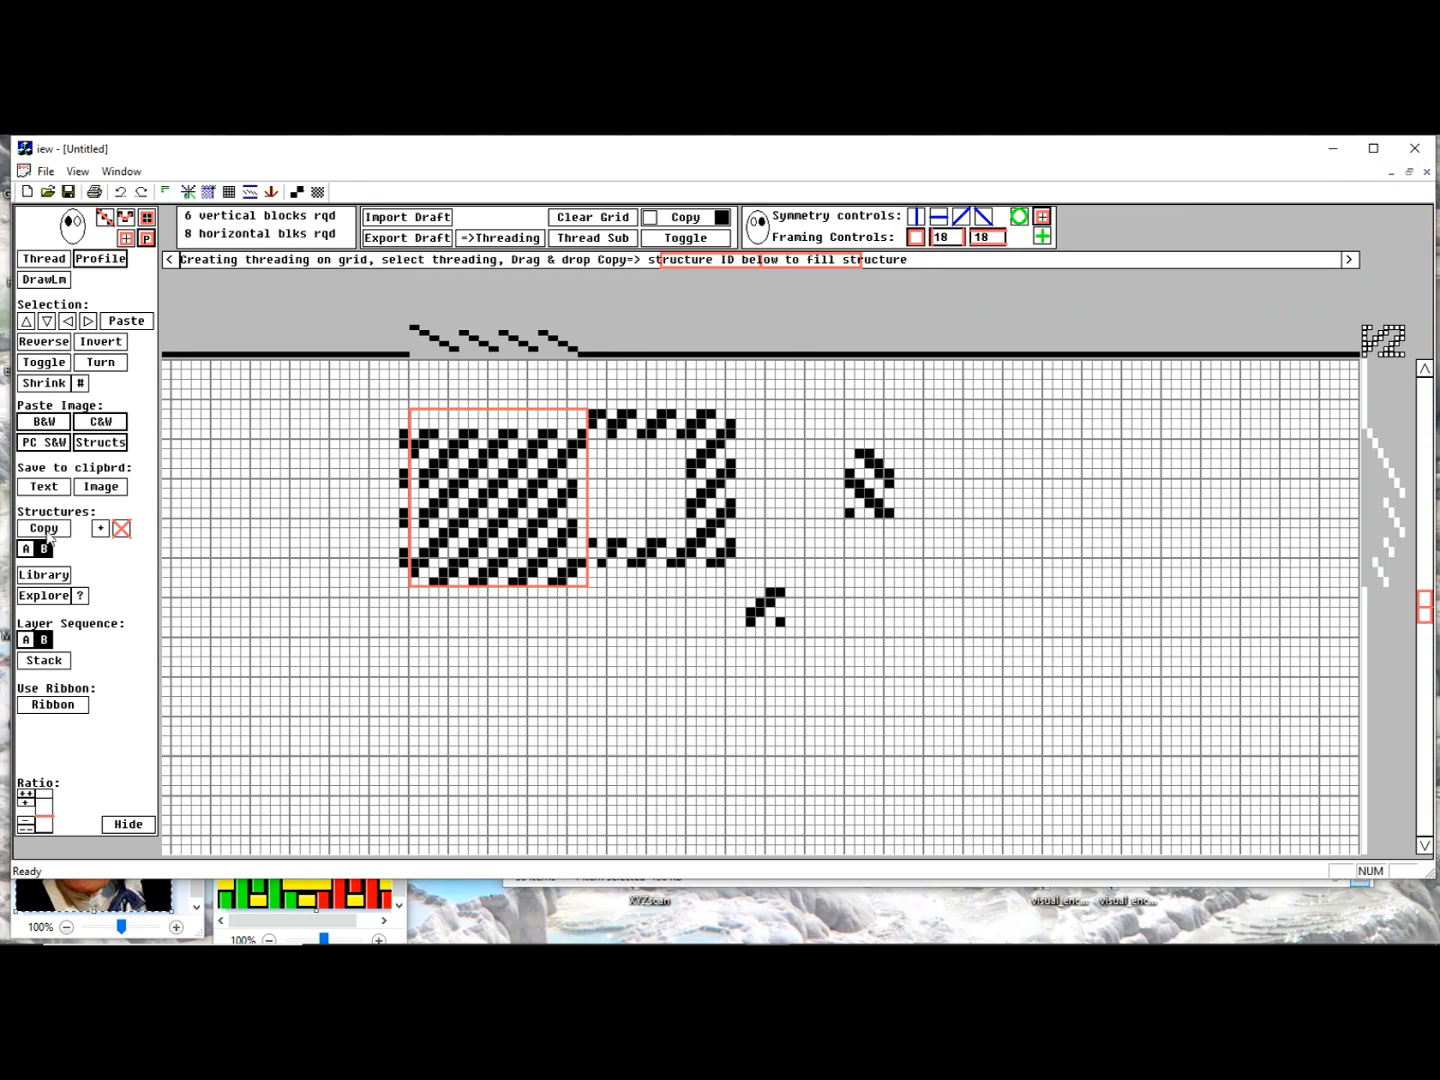
# Add a third structure and draw a small filled rectangle inside the framed pattern
pyautogui.click(99, 529)
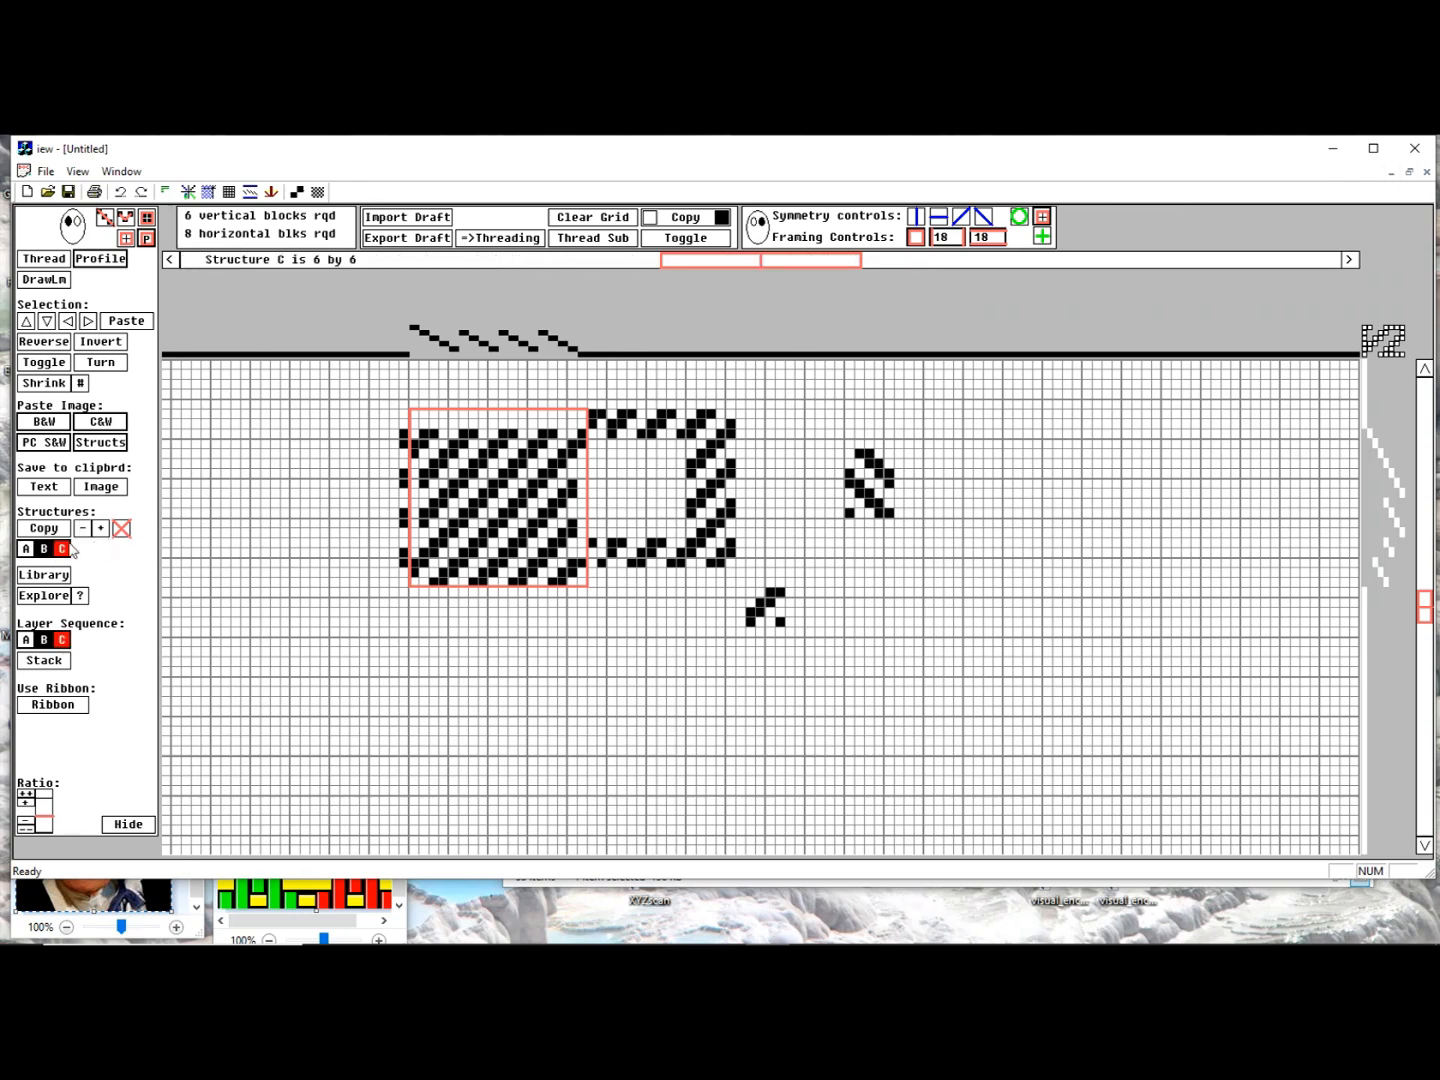
pyautogui.click(147, 220)
pyautogui.moveTo(452, 460); pyautogui.dragTo(528, 537)
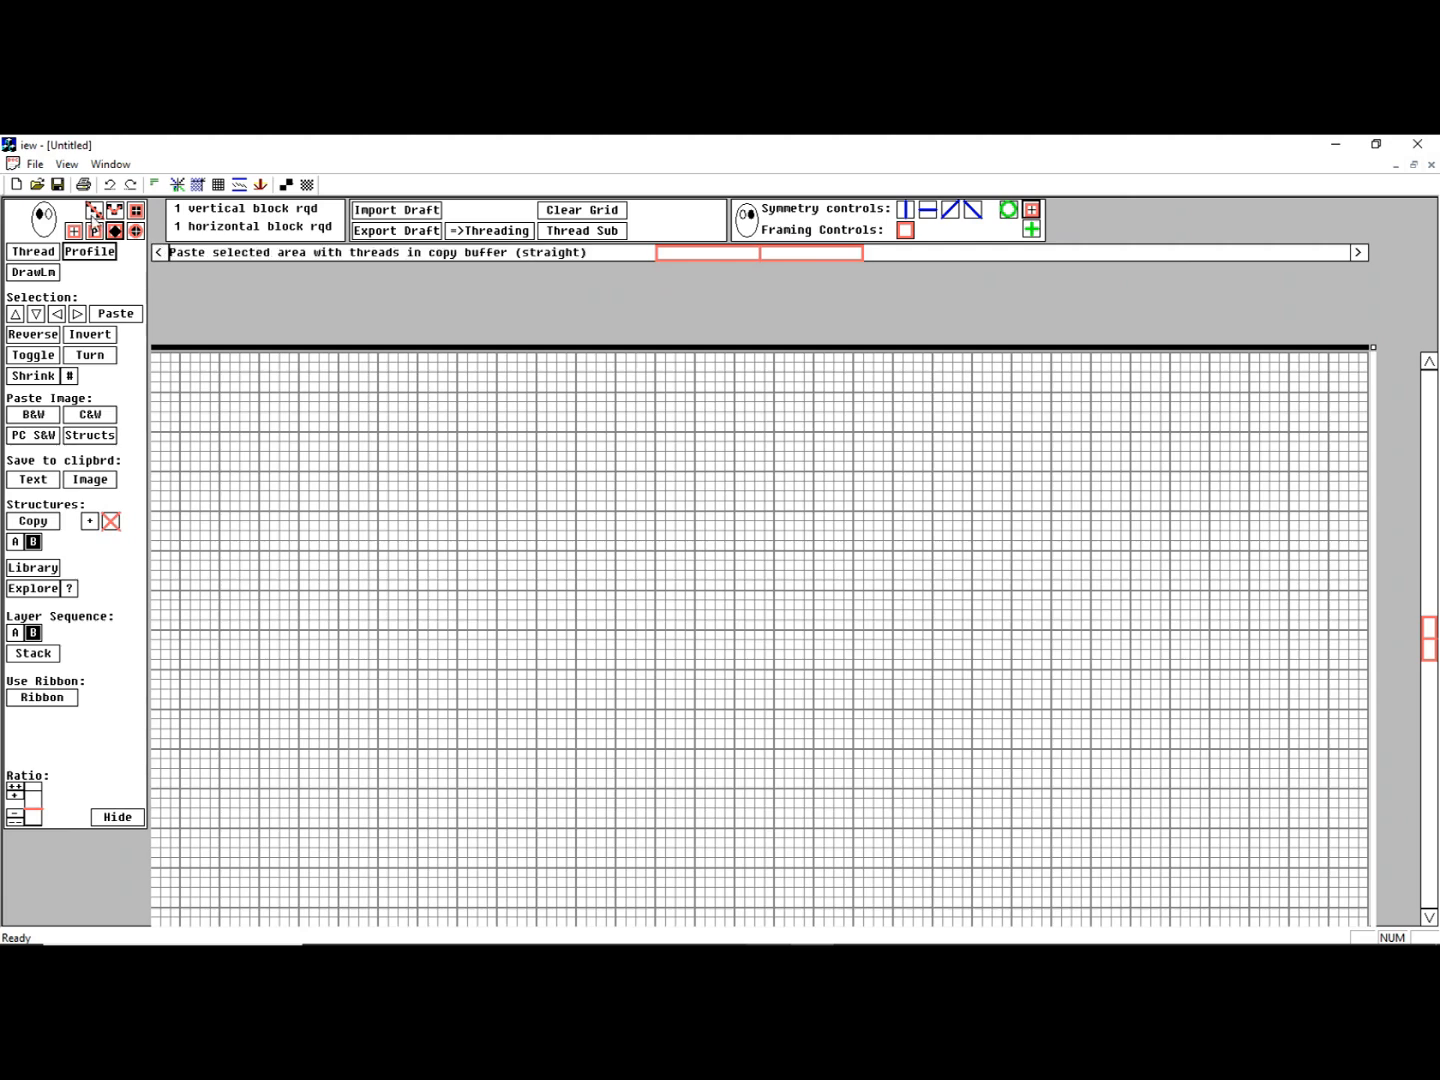
# Draw a filled rectangle about 14 cells wide by 10 high on the blank grid, and clear the grid
pyautogui.click(141, 208)
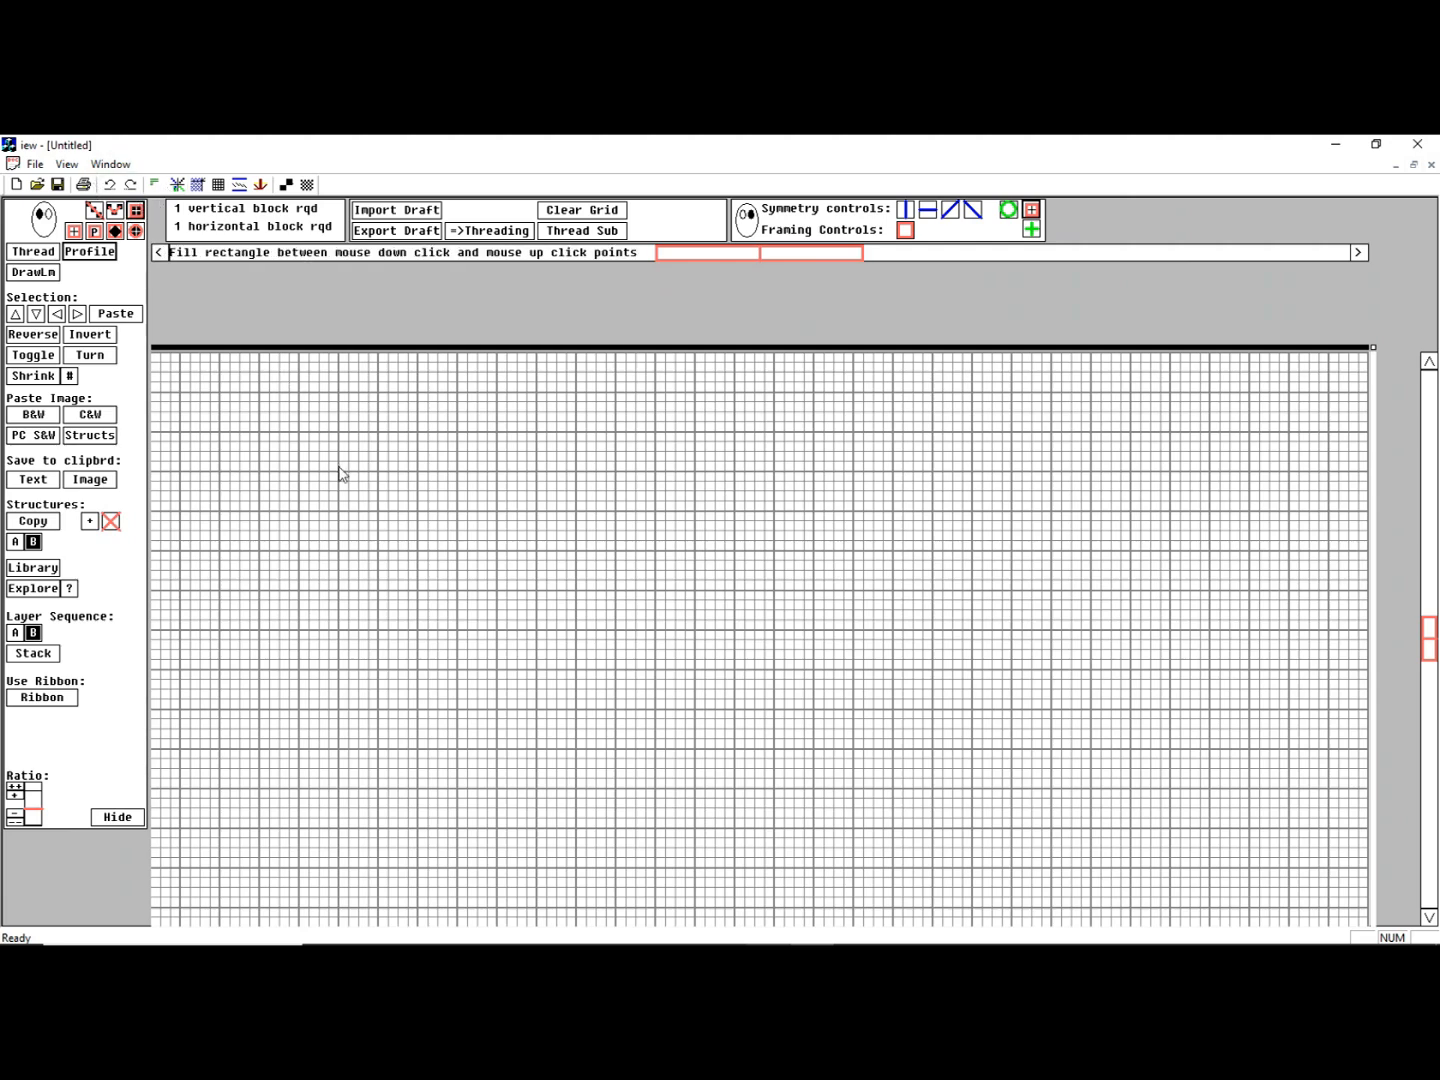
pyautogui.moveTo(622, 627); pyautogui.dragTo(704, 672)
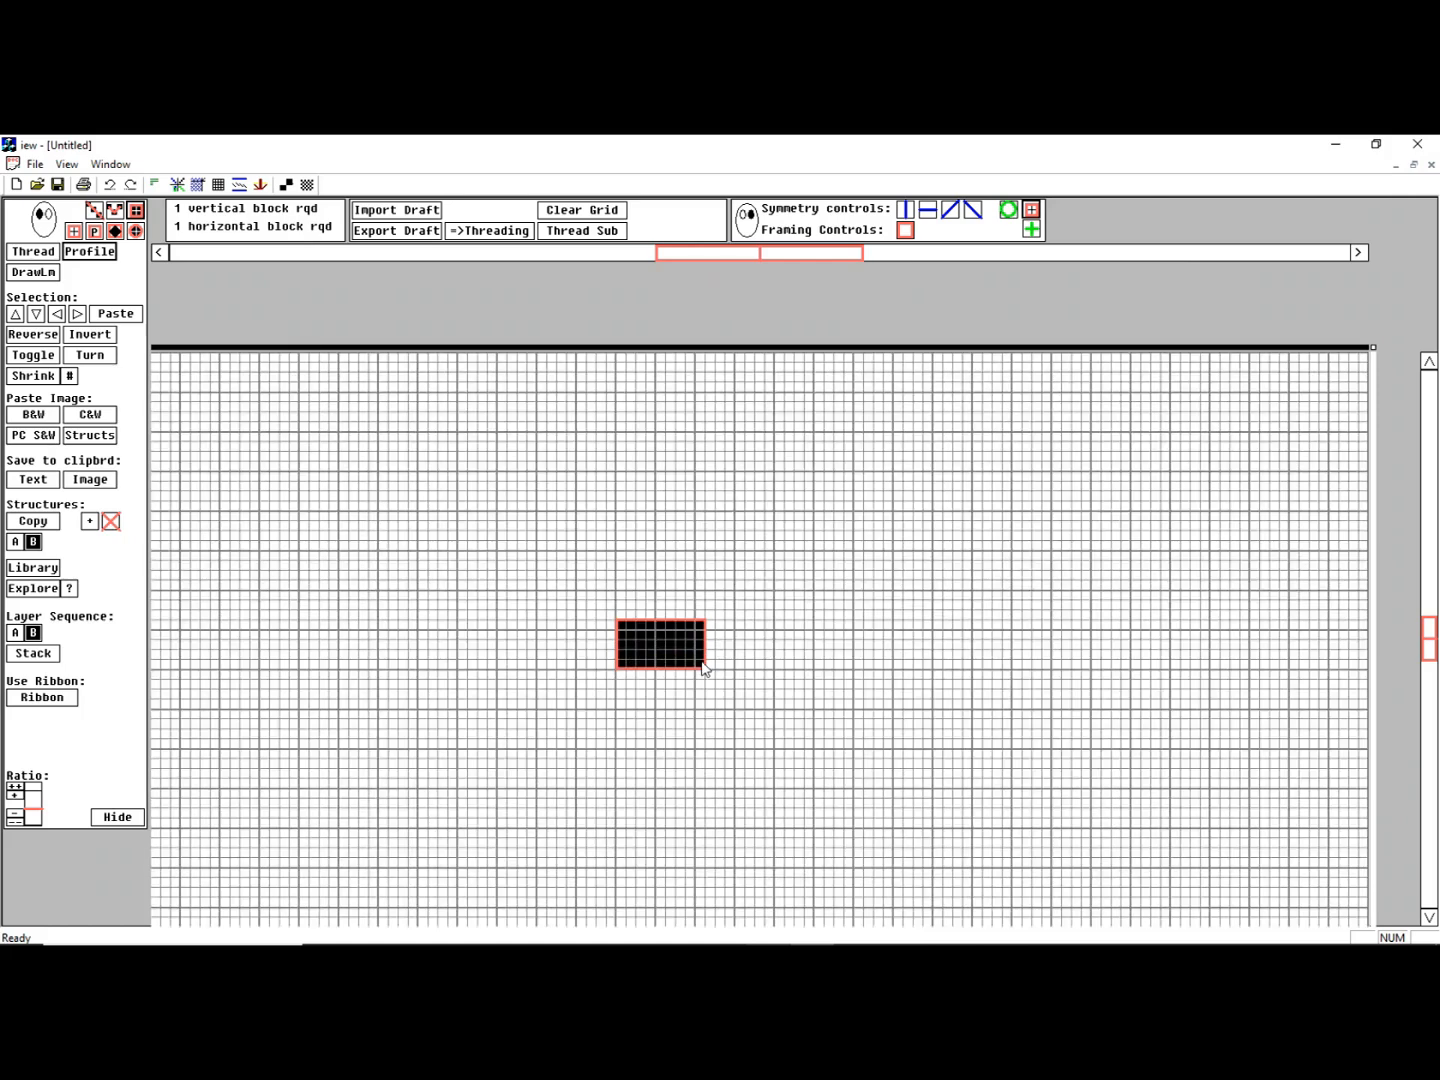
pyautogui.moveTo(584, 708); pyautogui.dragTo(503, 703)
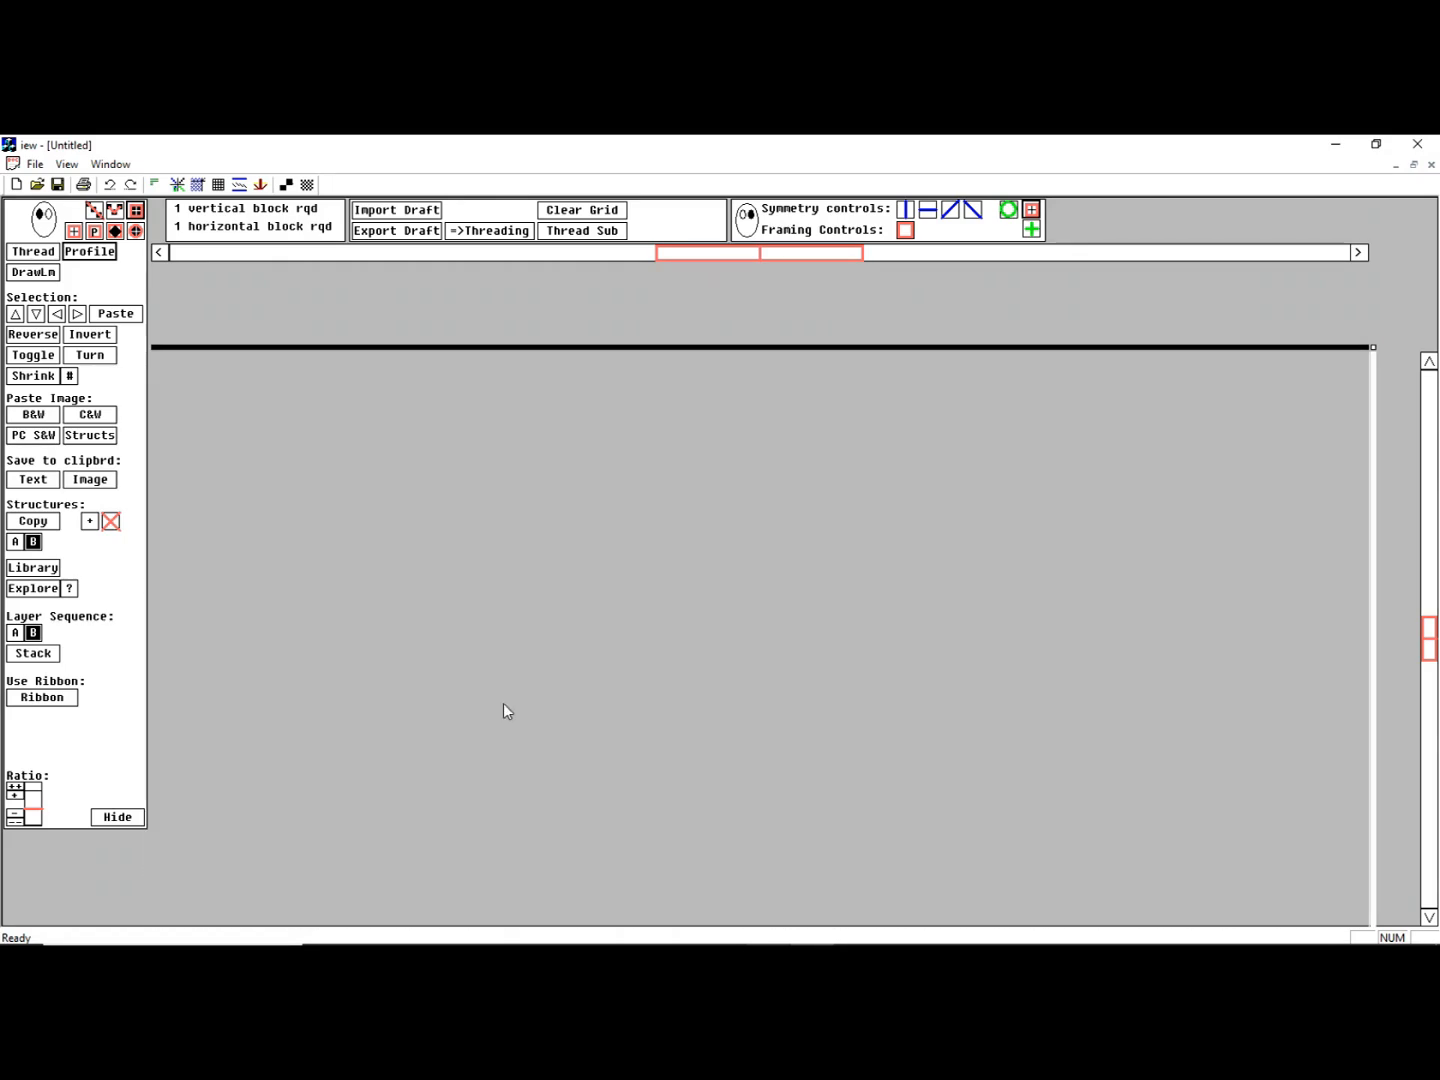
pyautogui.moveTo(498, 605); pyautogui.dragTo(491, 538)
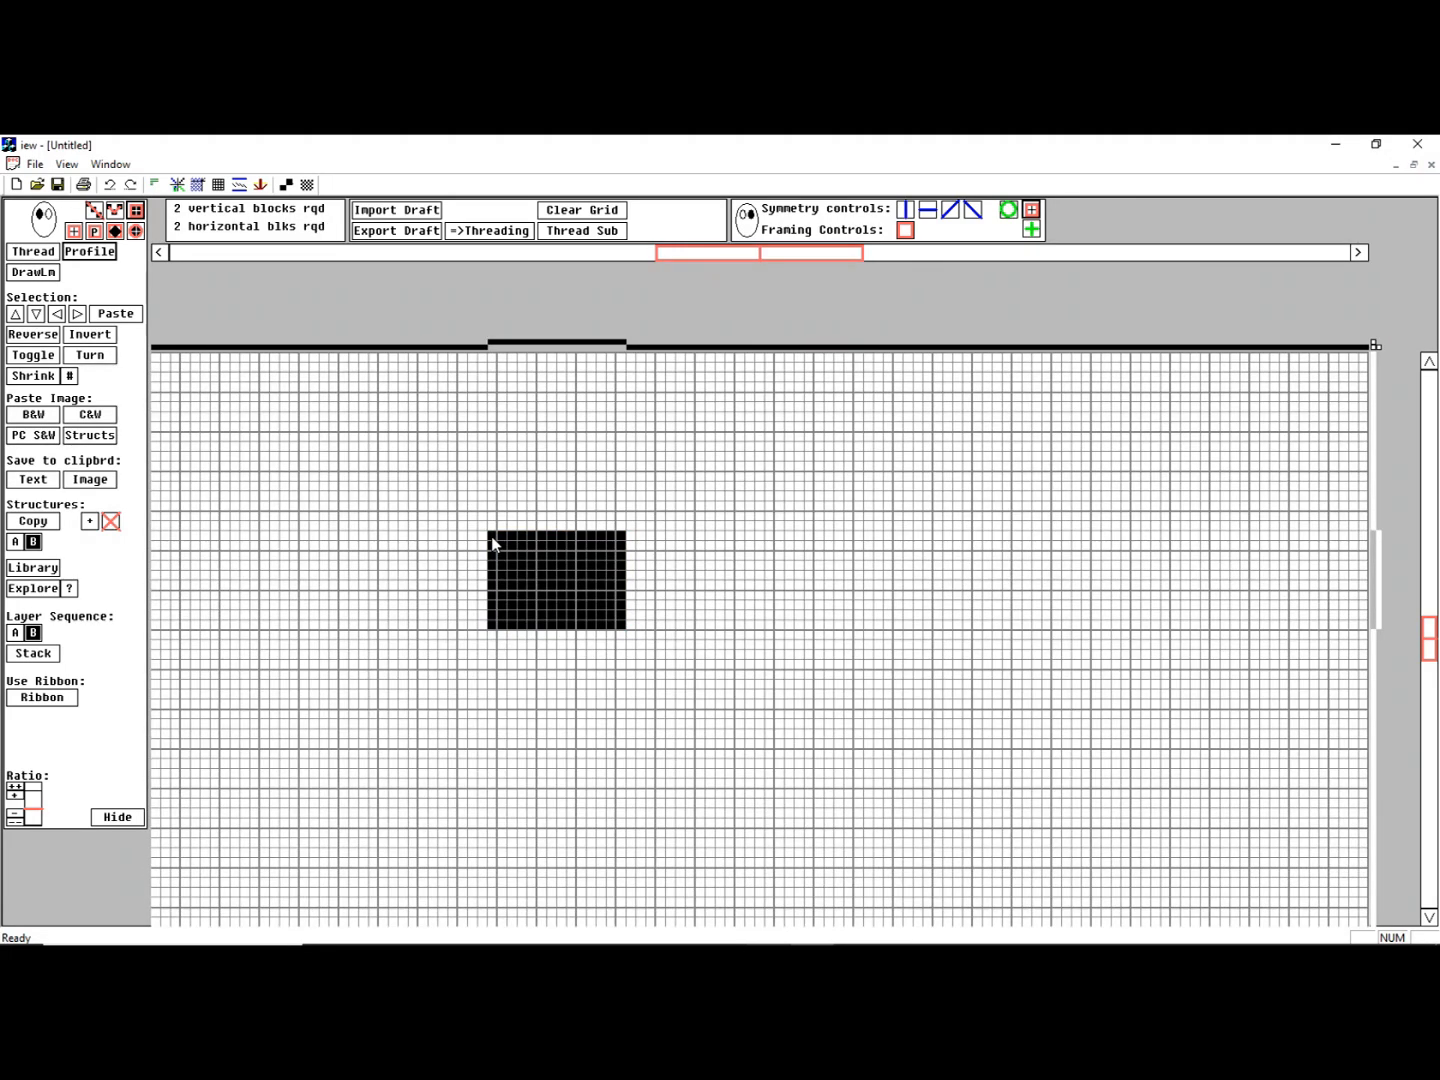
pyautogui.click(581, 210)
# Draw a filled diamond about 23 cells across and hollow out its interior, leaving a one-cell black outline
pyautogui.click(116, 232)
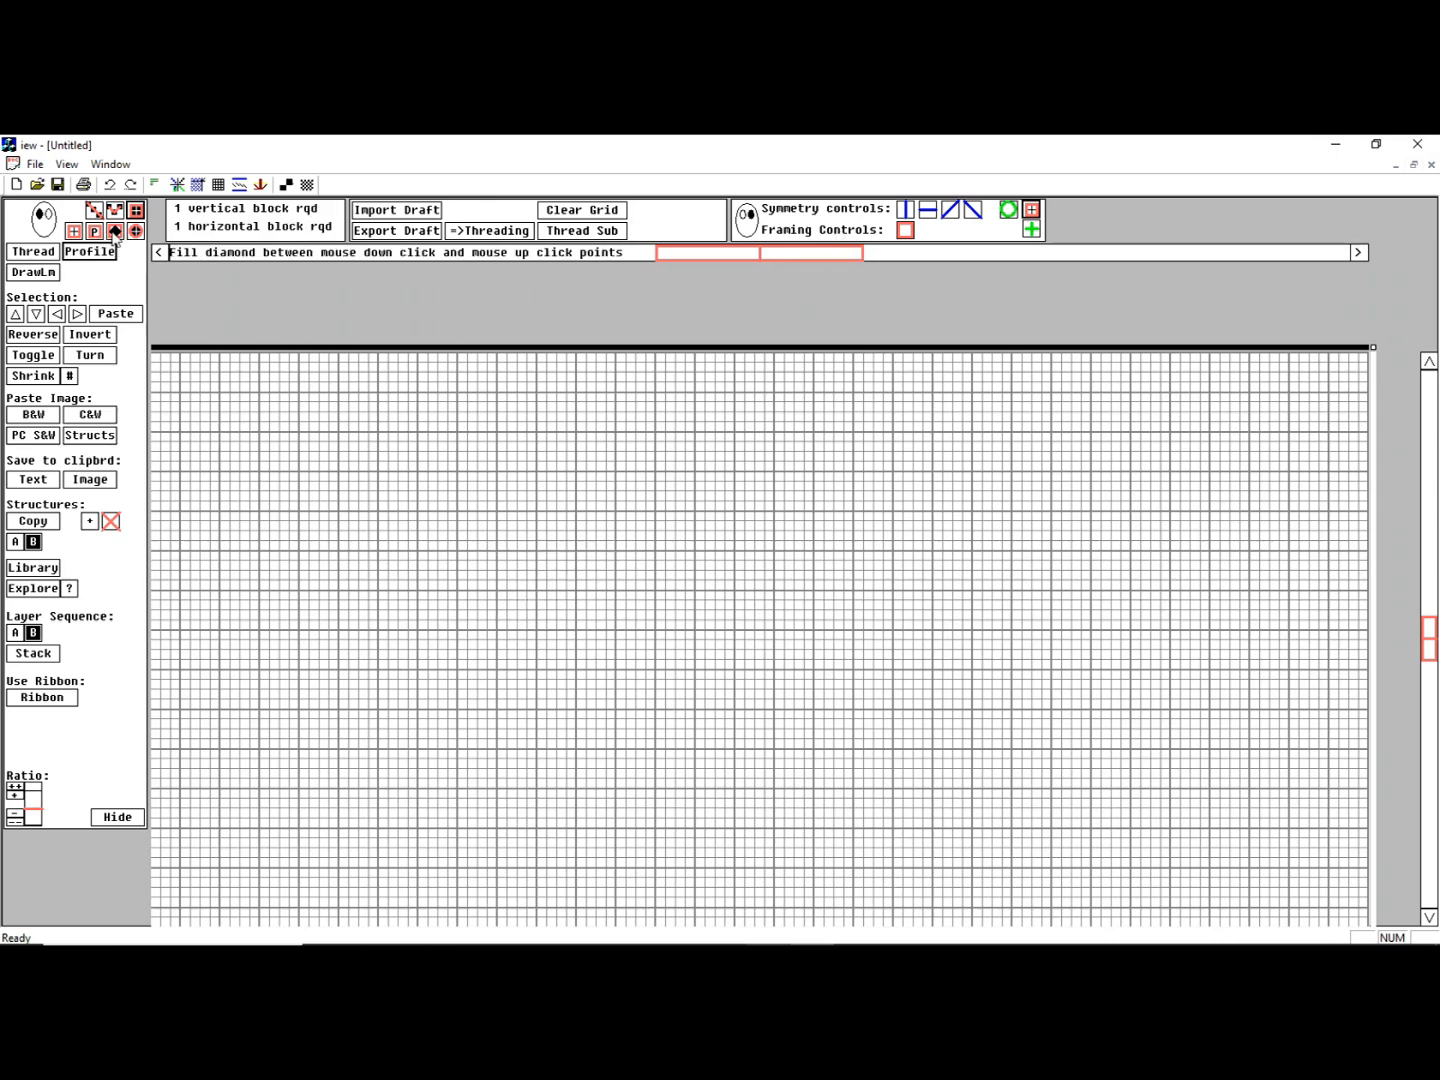
pyautogui.moveTo(498, 485); pyautogui.dragTo(504, 601)
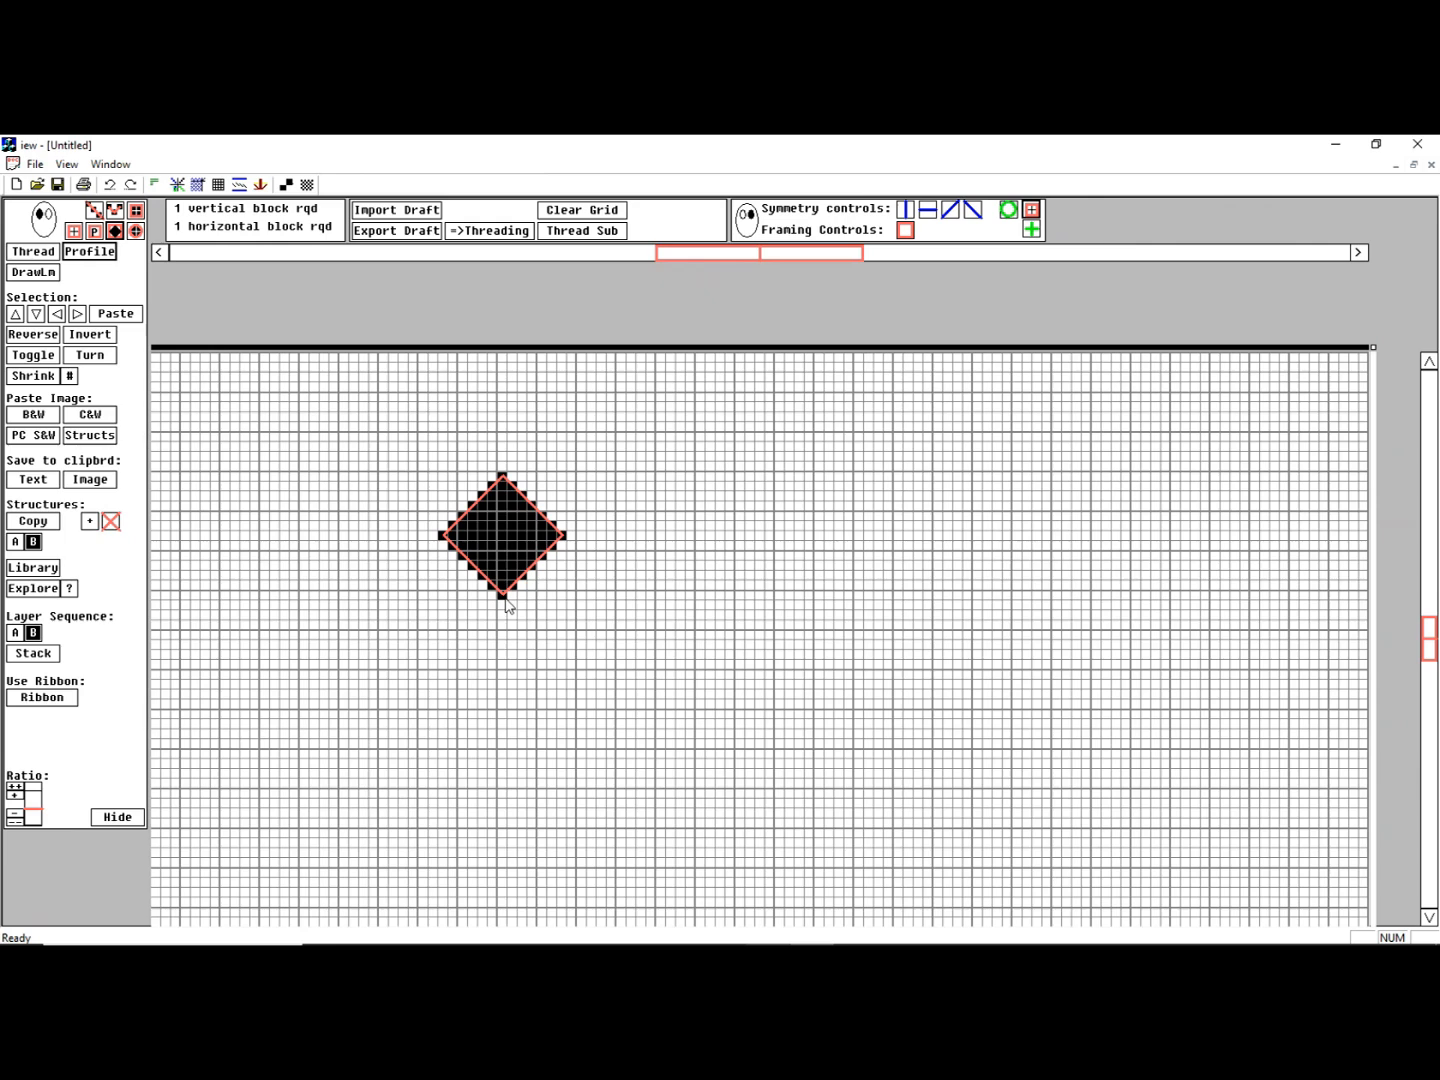
pyautogui.moveTo(507, 604); pyautogui.dragTo(510, 610)
pyautogui.moveTo(508, 608); pyautogui.dragTo(500, 692)
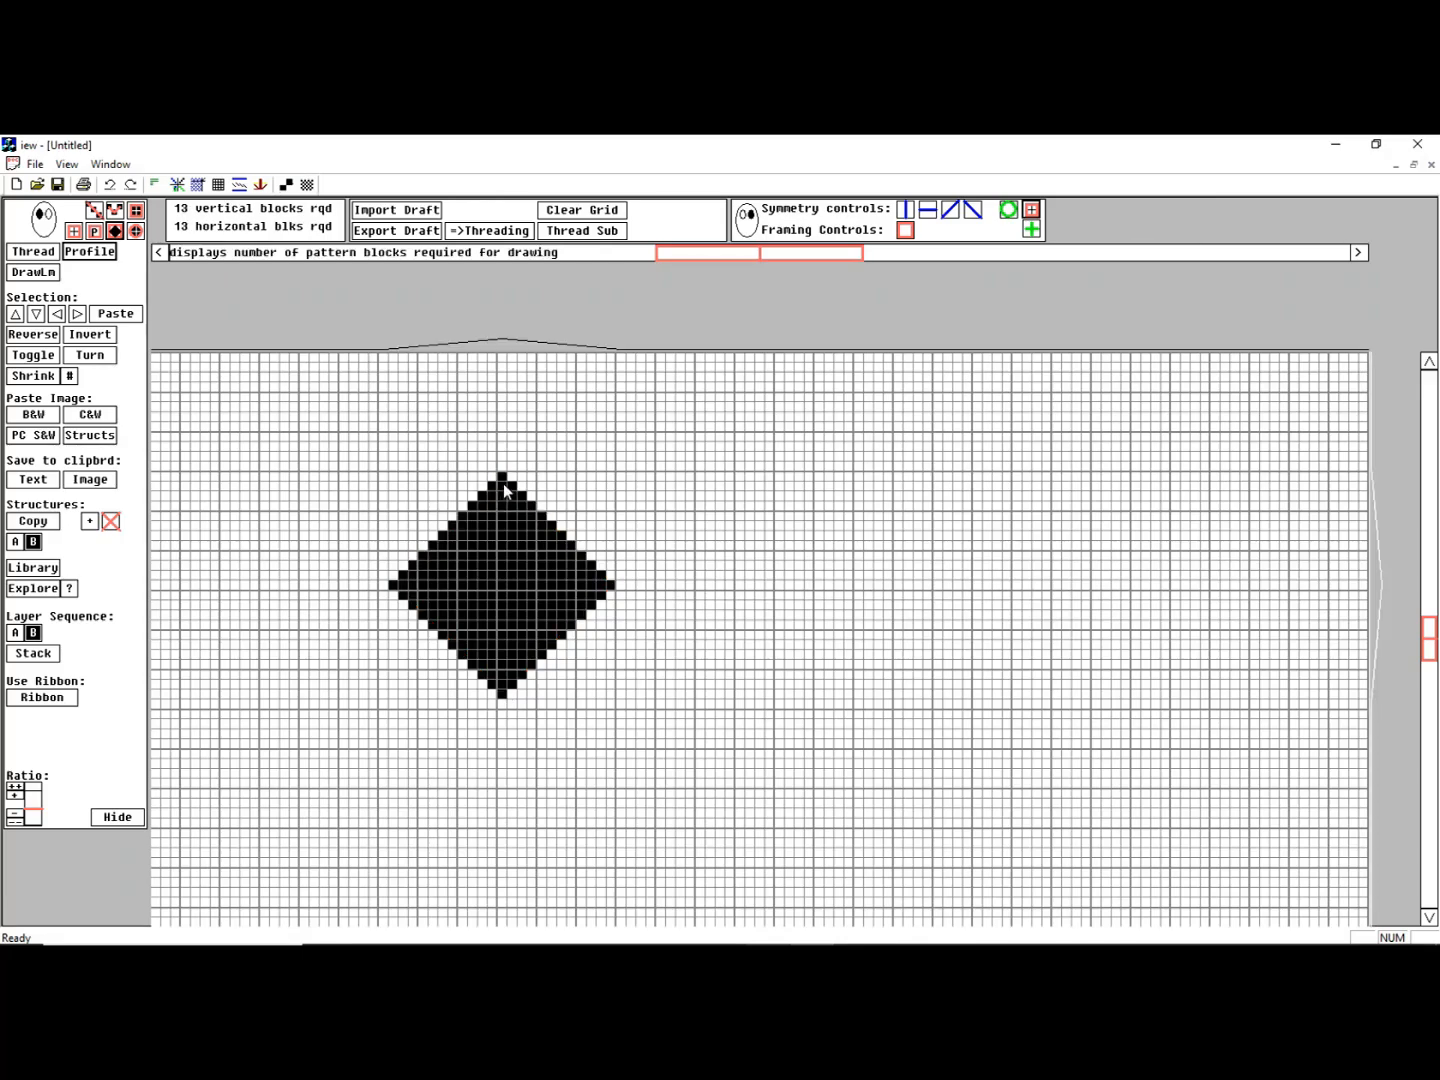
pyautogui.moveTo(501, 488); pyautogui.dragTo(496, 672)
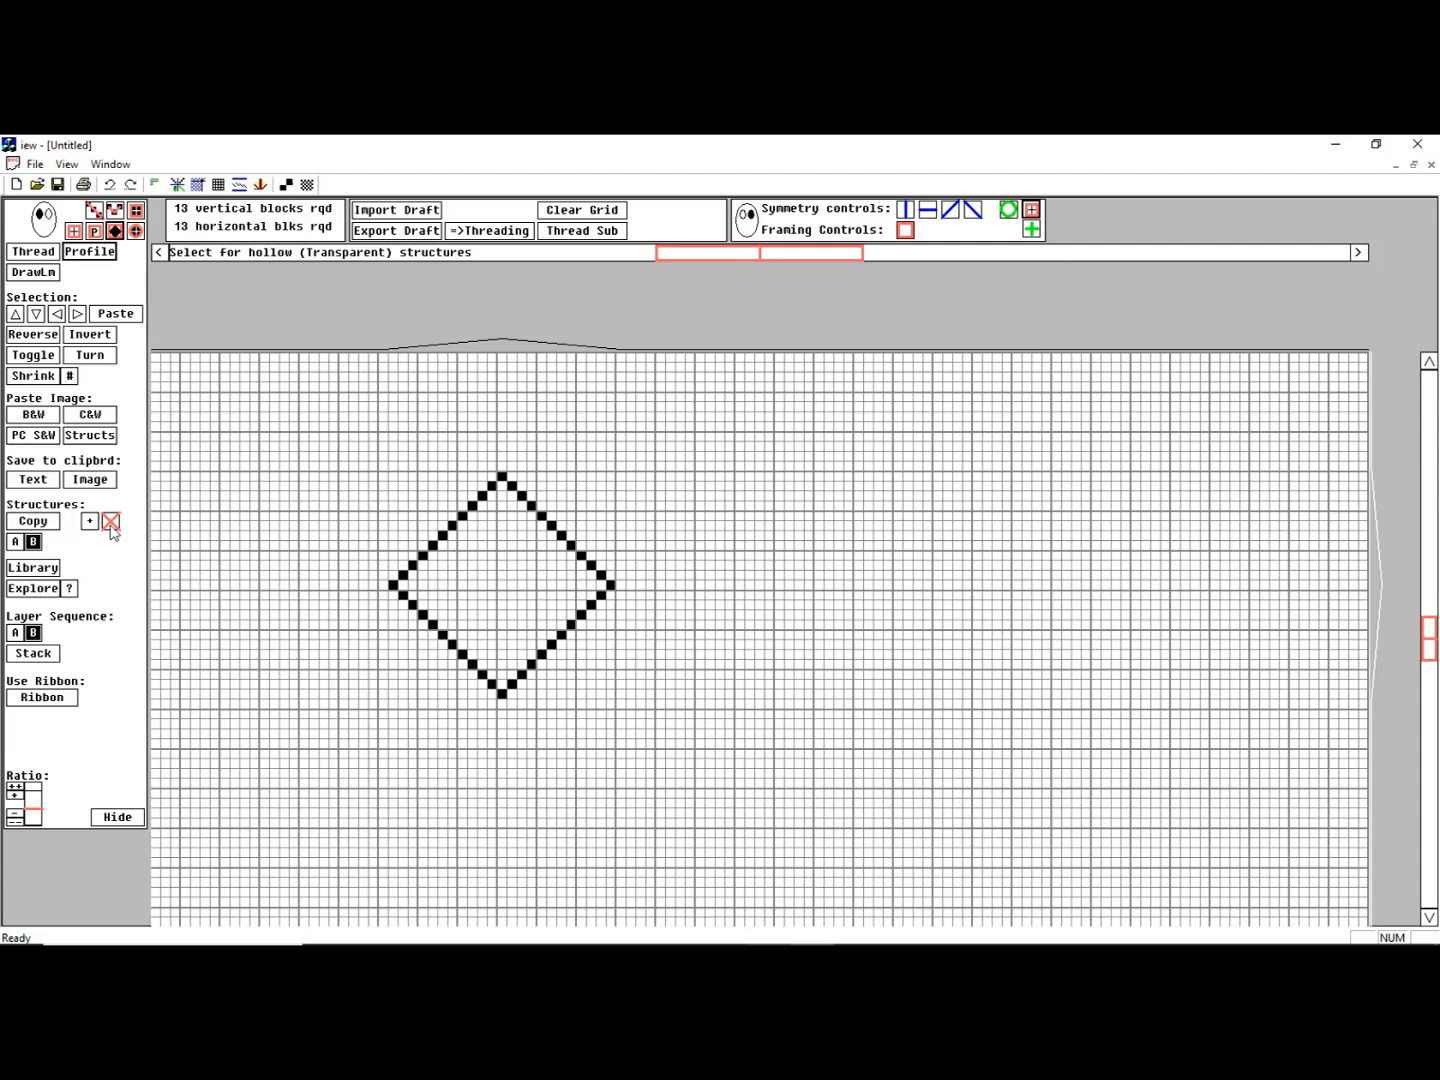
# Fill the diamond's interior with the transparent structure, and refill it with a newly added yellow structure D
pyautogui.click(445, 585)
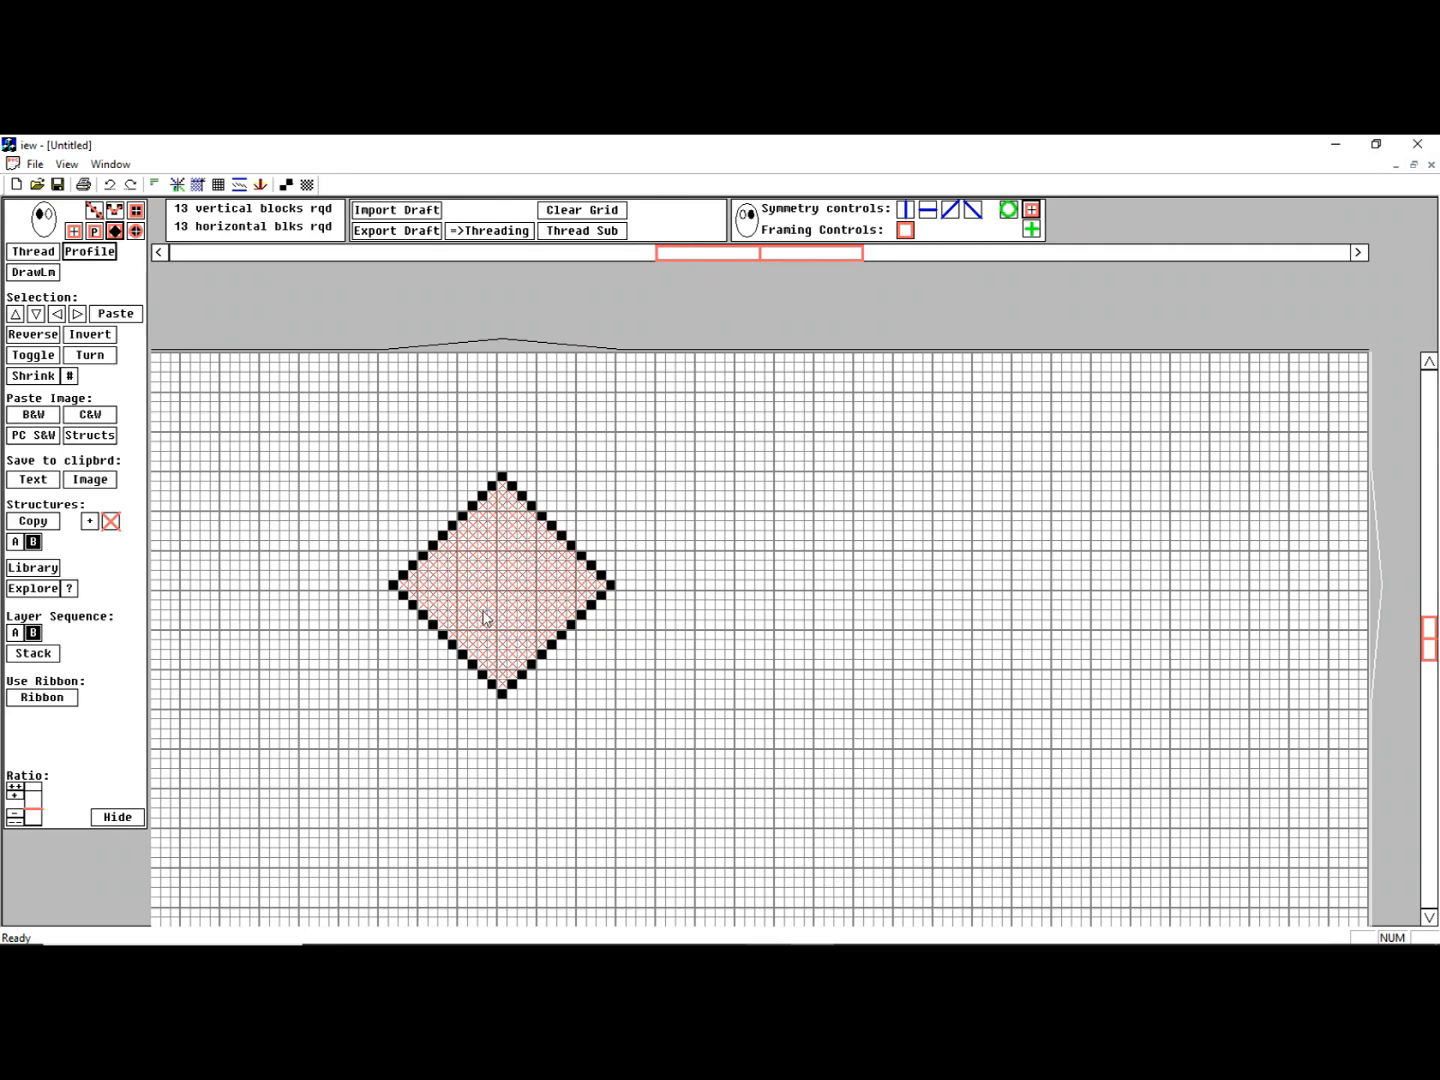
pyautogui.click(89, 521)
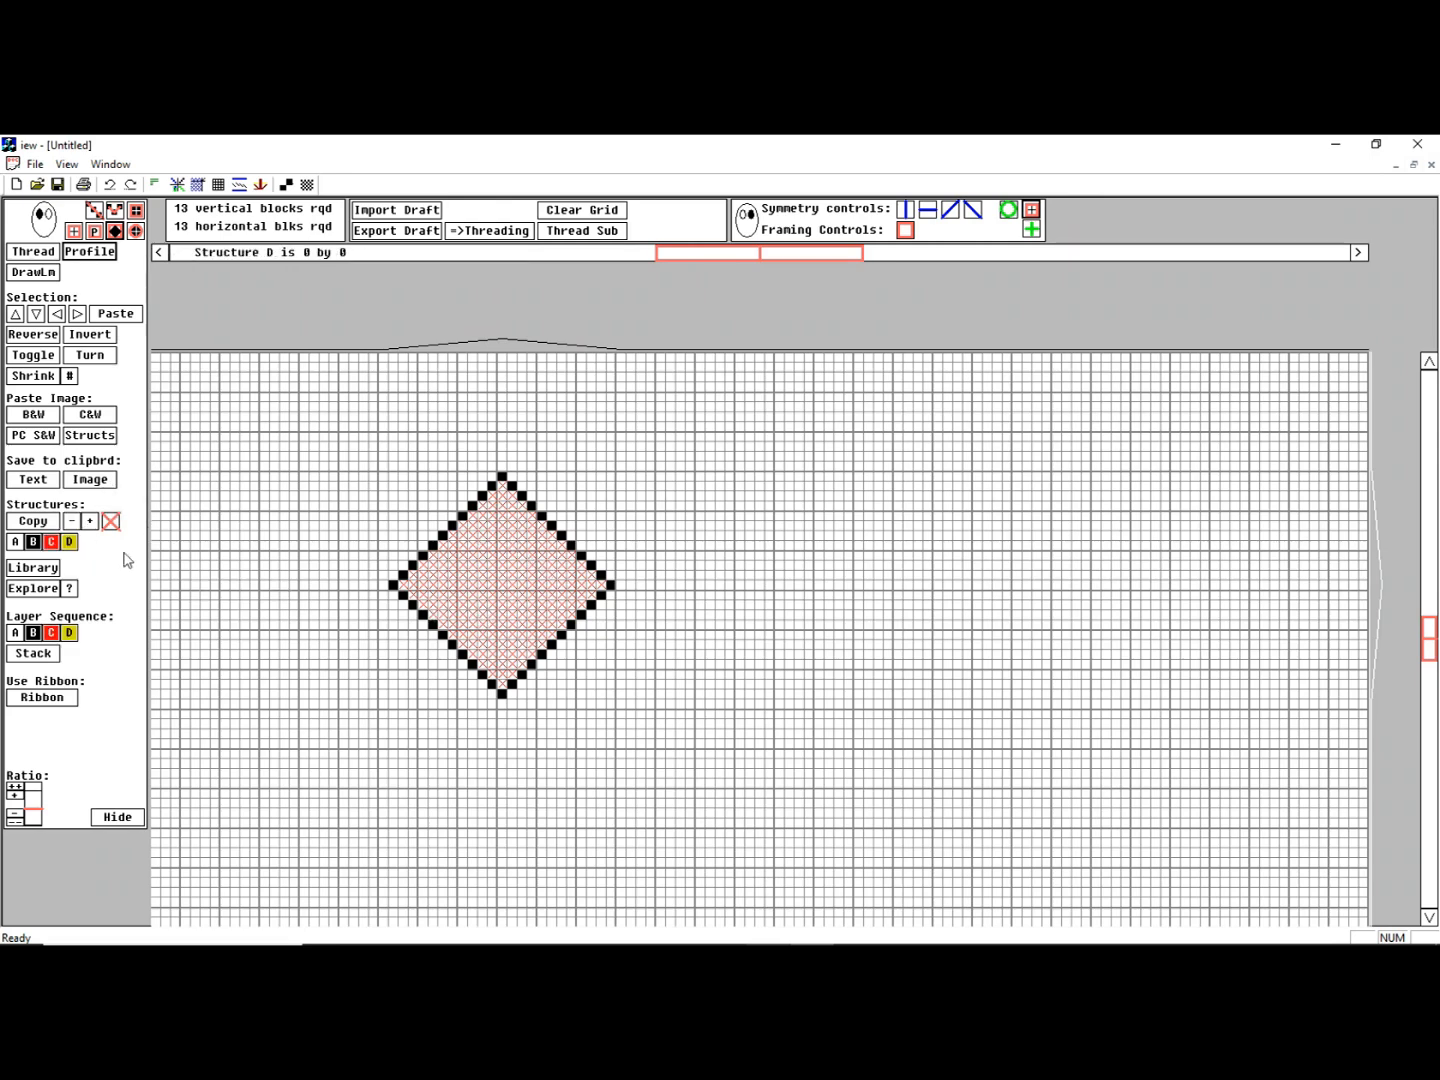
pyautogui.click(67, 543)
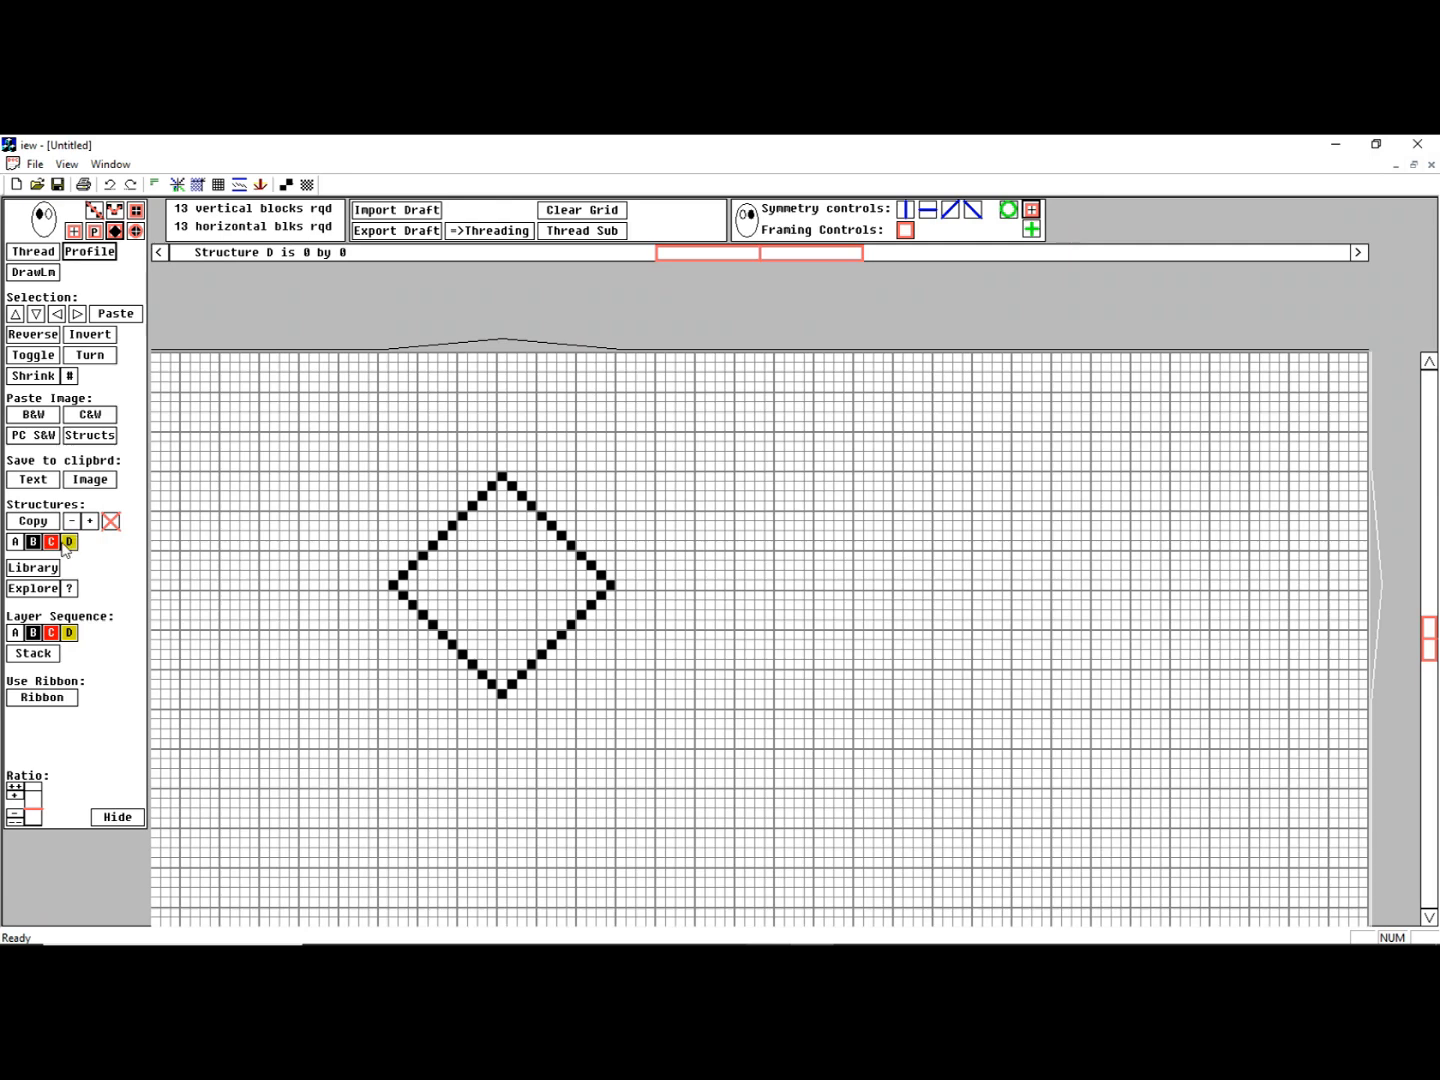
pyautogui.click(511, 584)
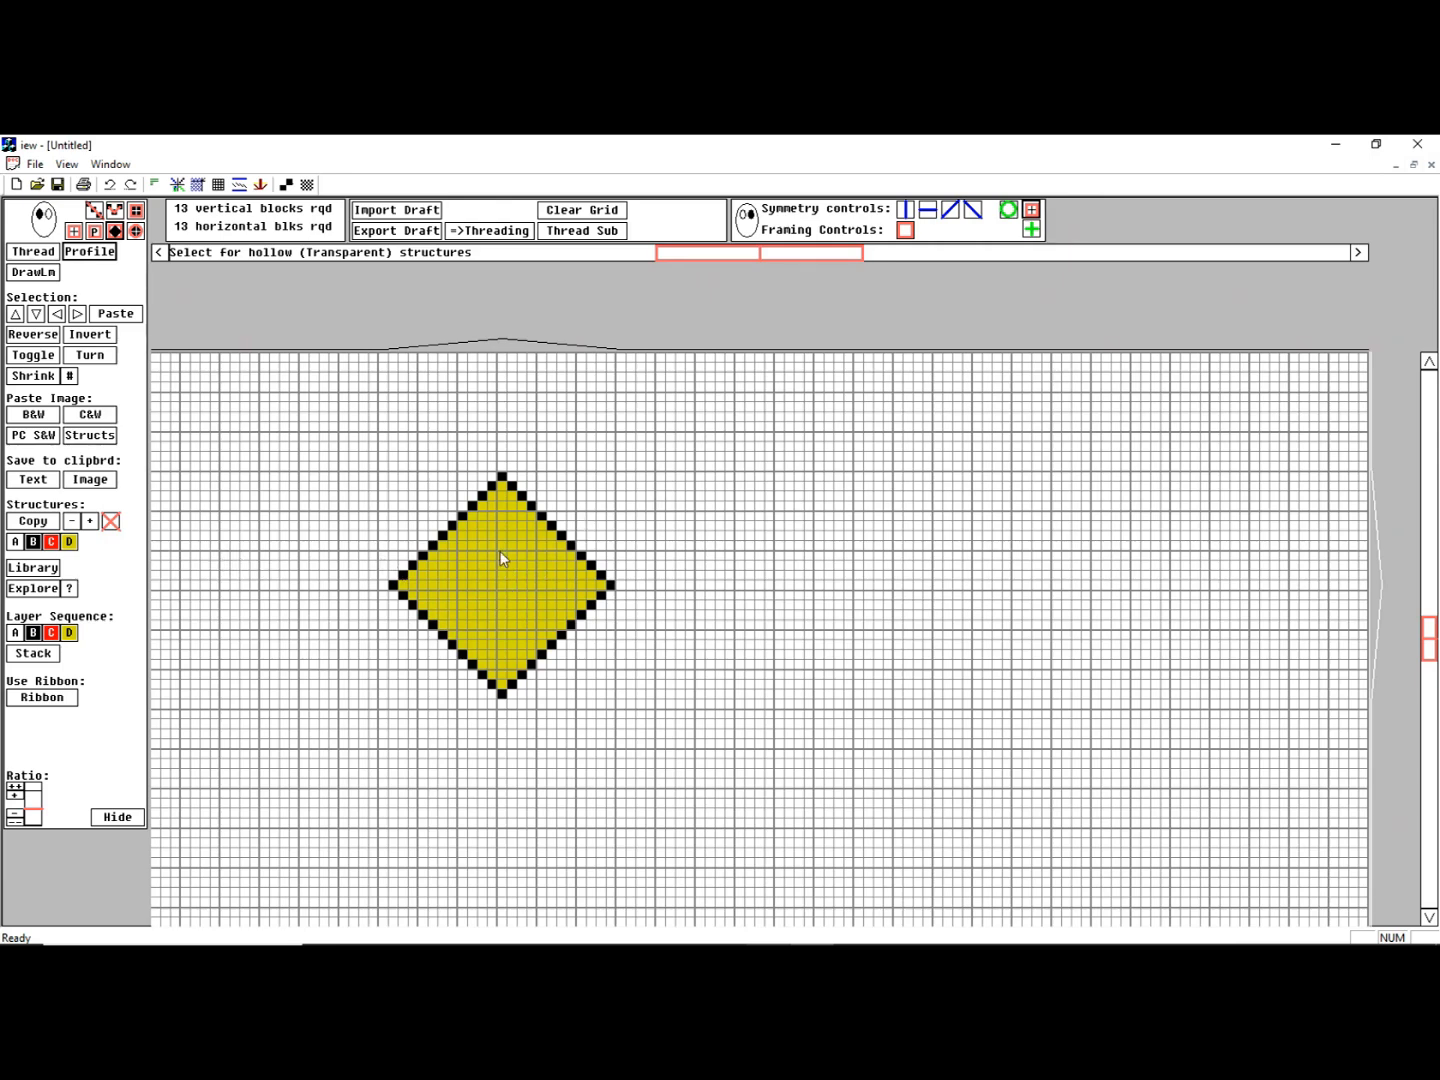
# Refill the diamond's interior with the red structure C, and change it back to the transparent structure
pyautogui.click(68, 542)
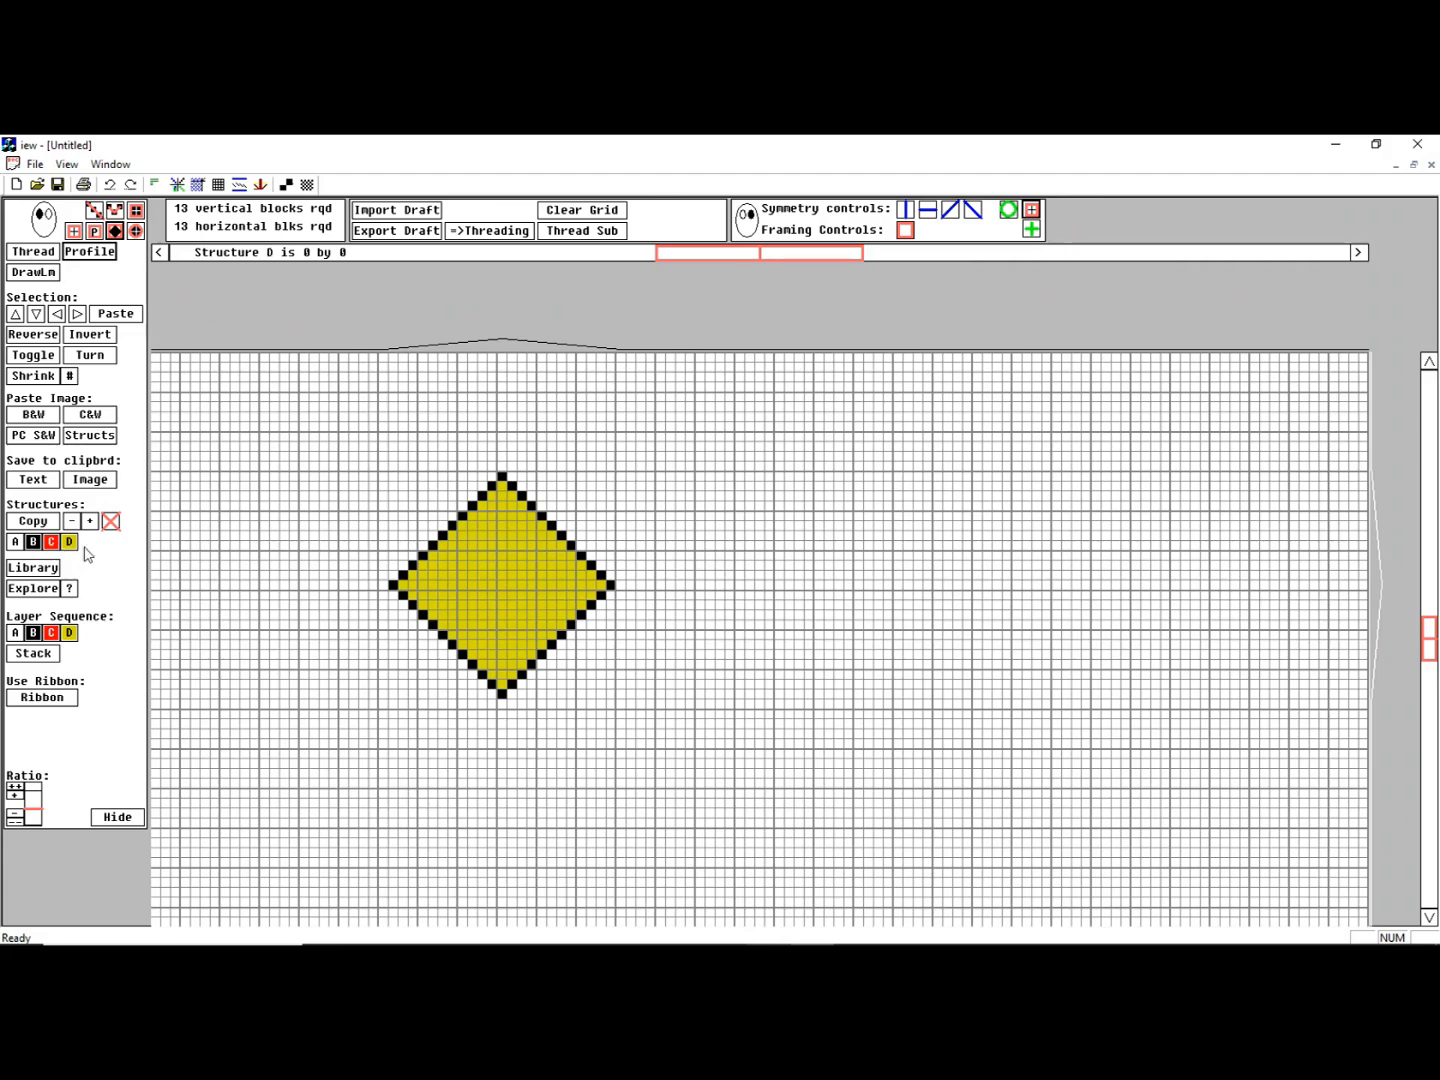
pyautogui.click(499, 580)
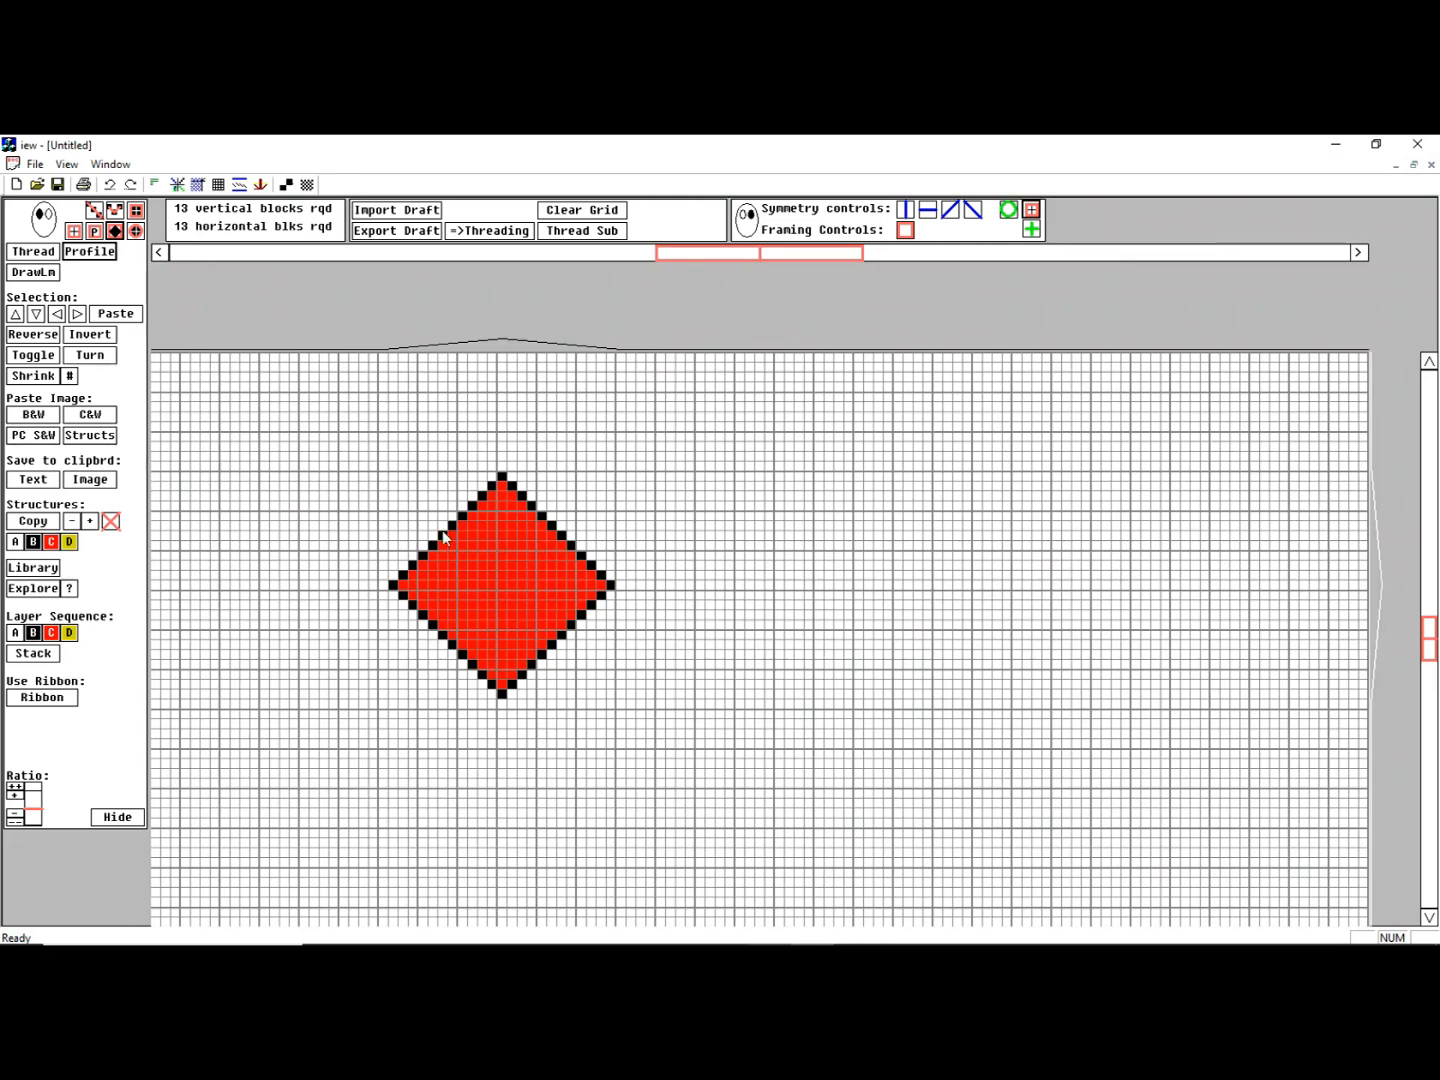
pyautogui.click(110, 522)
pyautogui.click(510, 600)
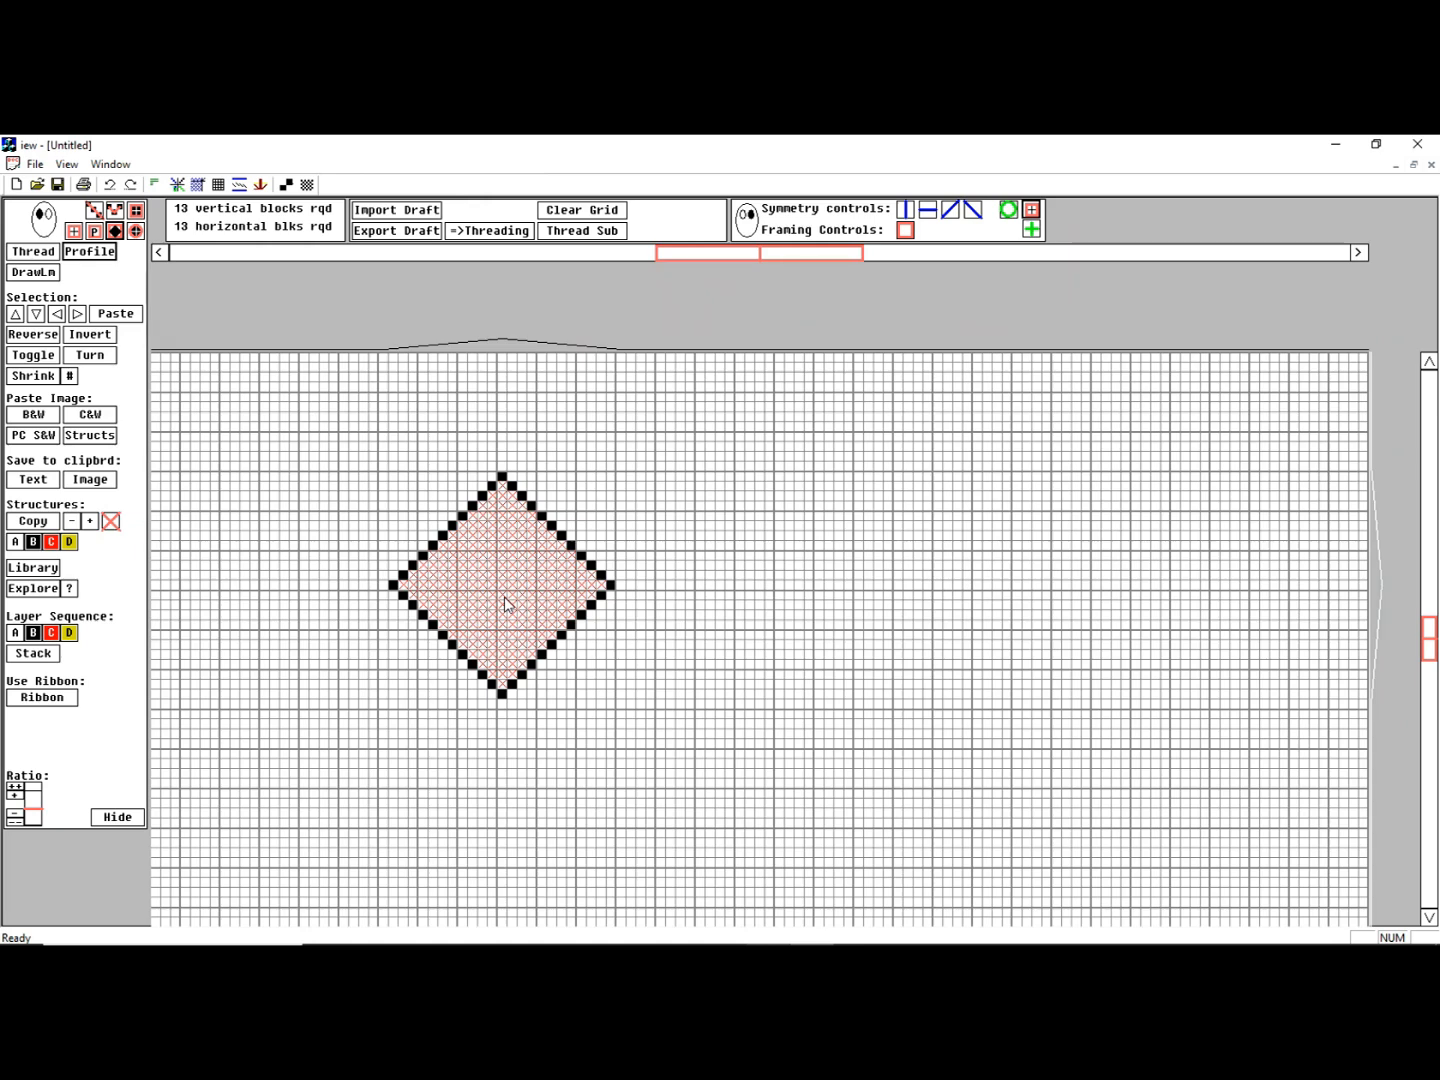
# On a cleared grid, draw a filled ellipse about 57 cells wide by 21 high and hollow out its interior, leaving a thin black outline
pyautogui.click(581, 210)
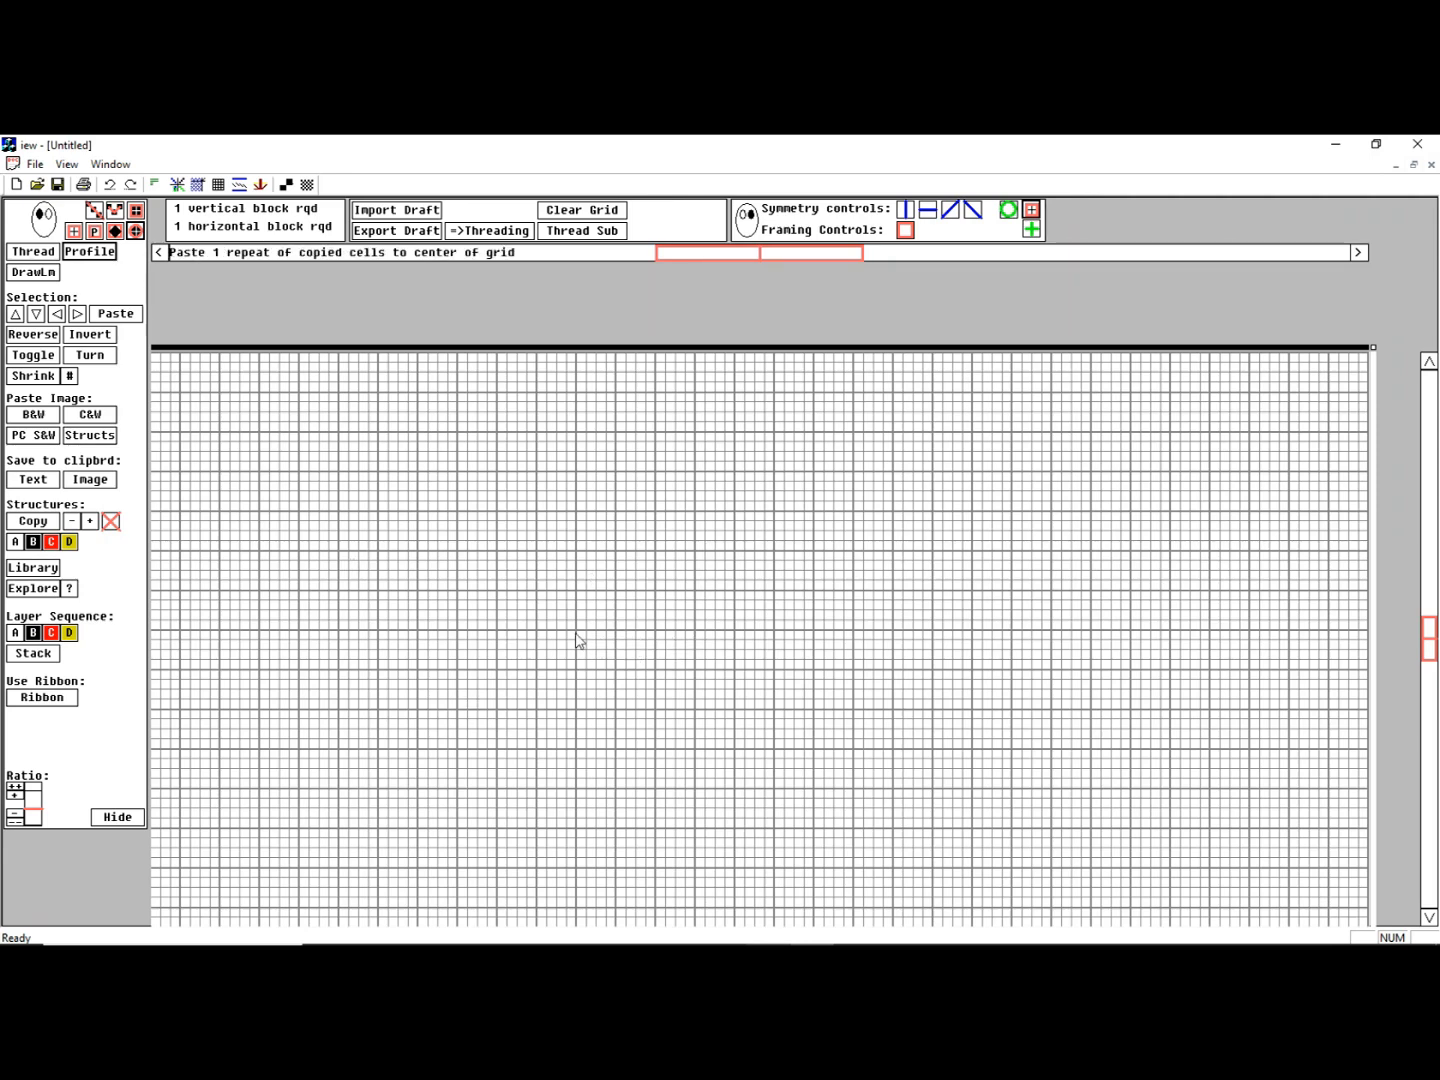
pyautogui.moveTo(583, 637); pyautogui.dragTo(672, 734)
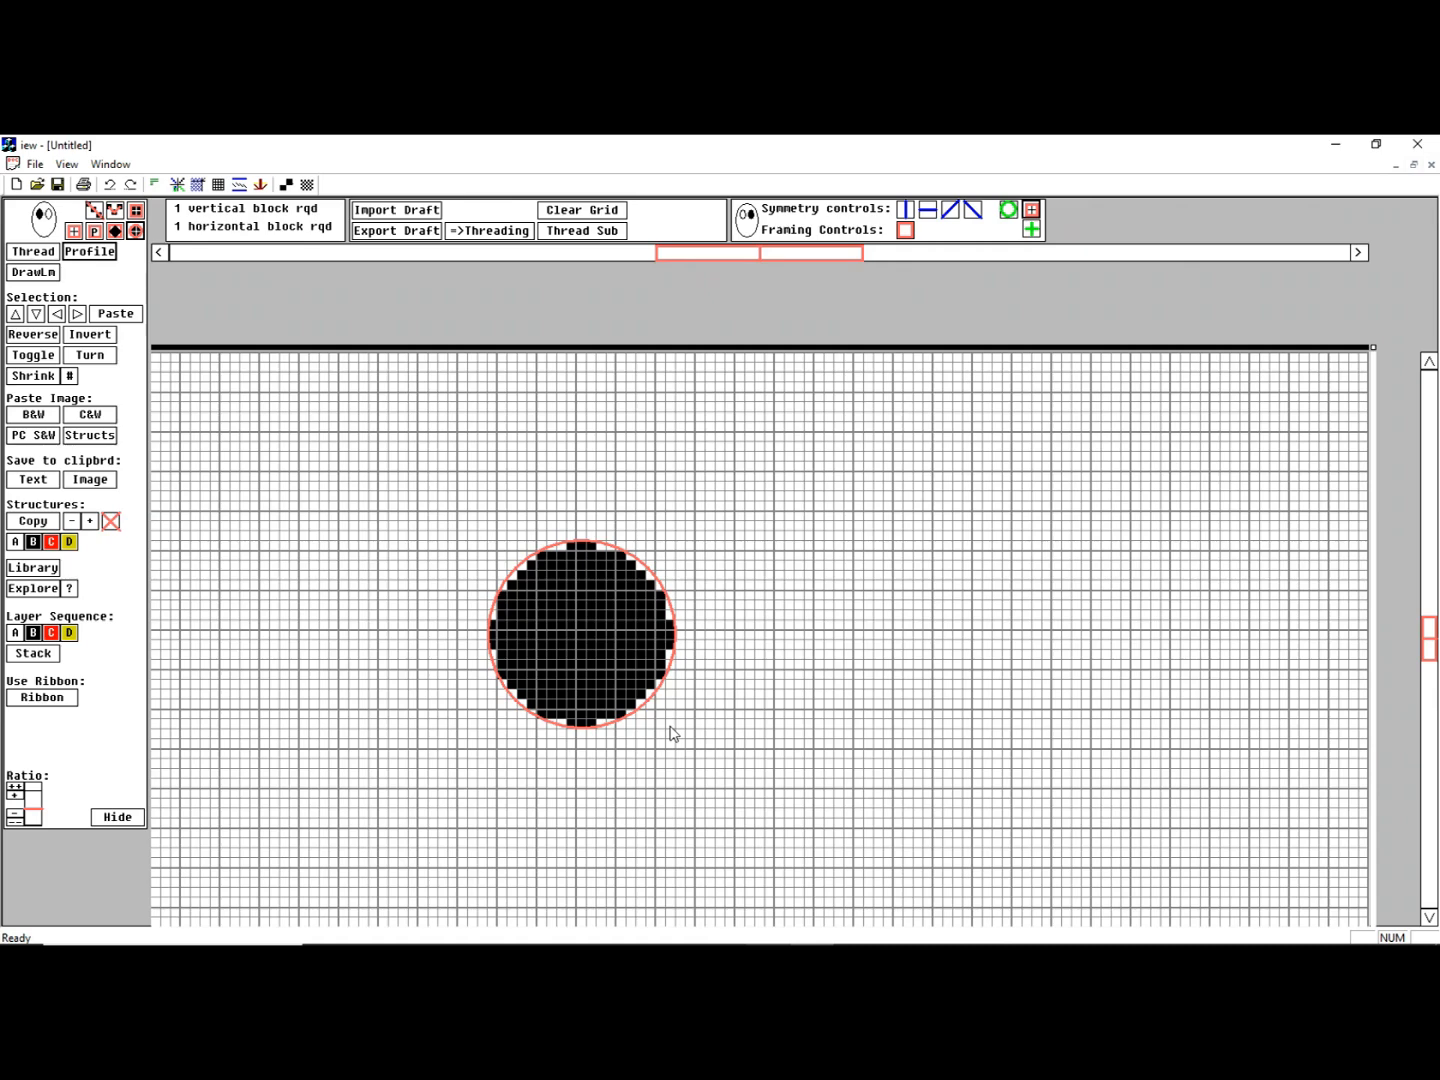
pyautogui.moveTo(672, 734); pyautogui.dragTo(727, 862)
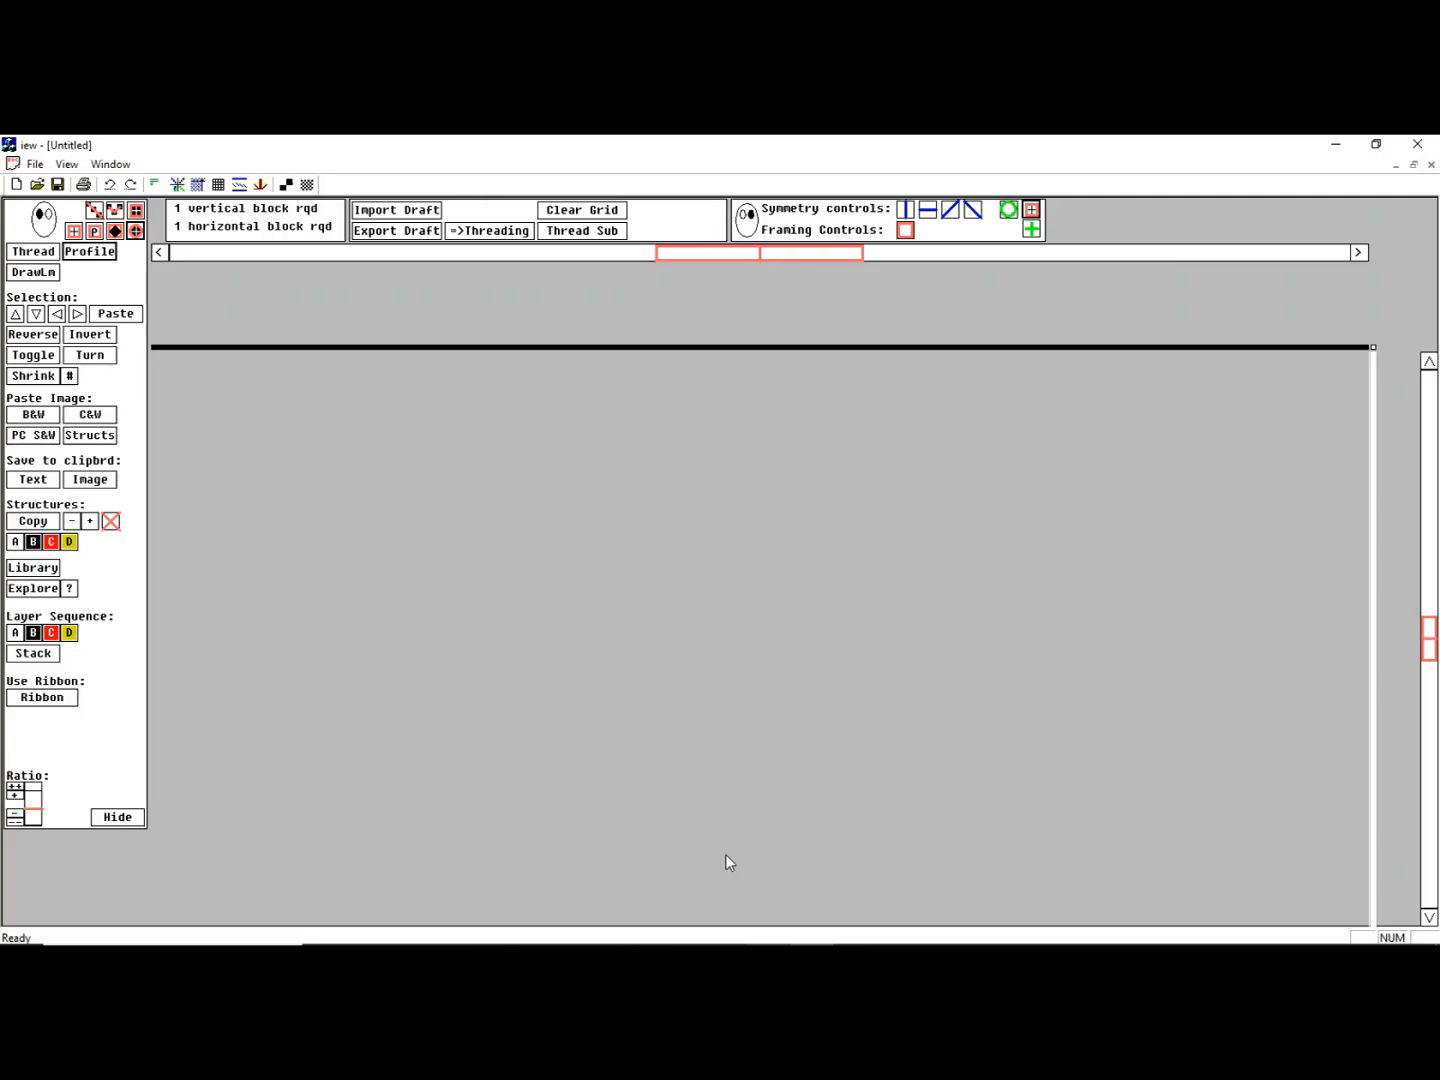
pyautogui.moveTo(793, 819); pyautogui.dragTo(861, 737)
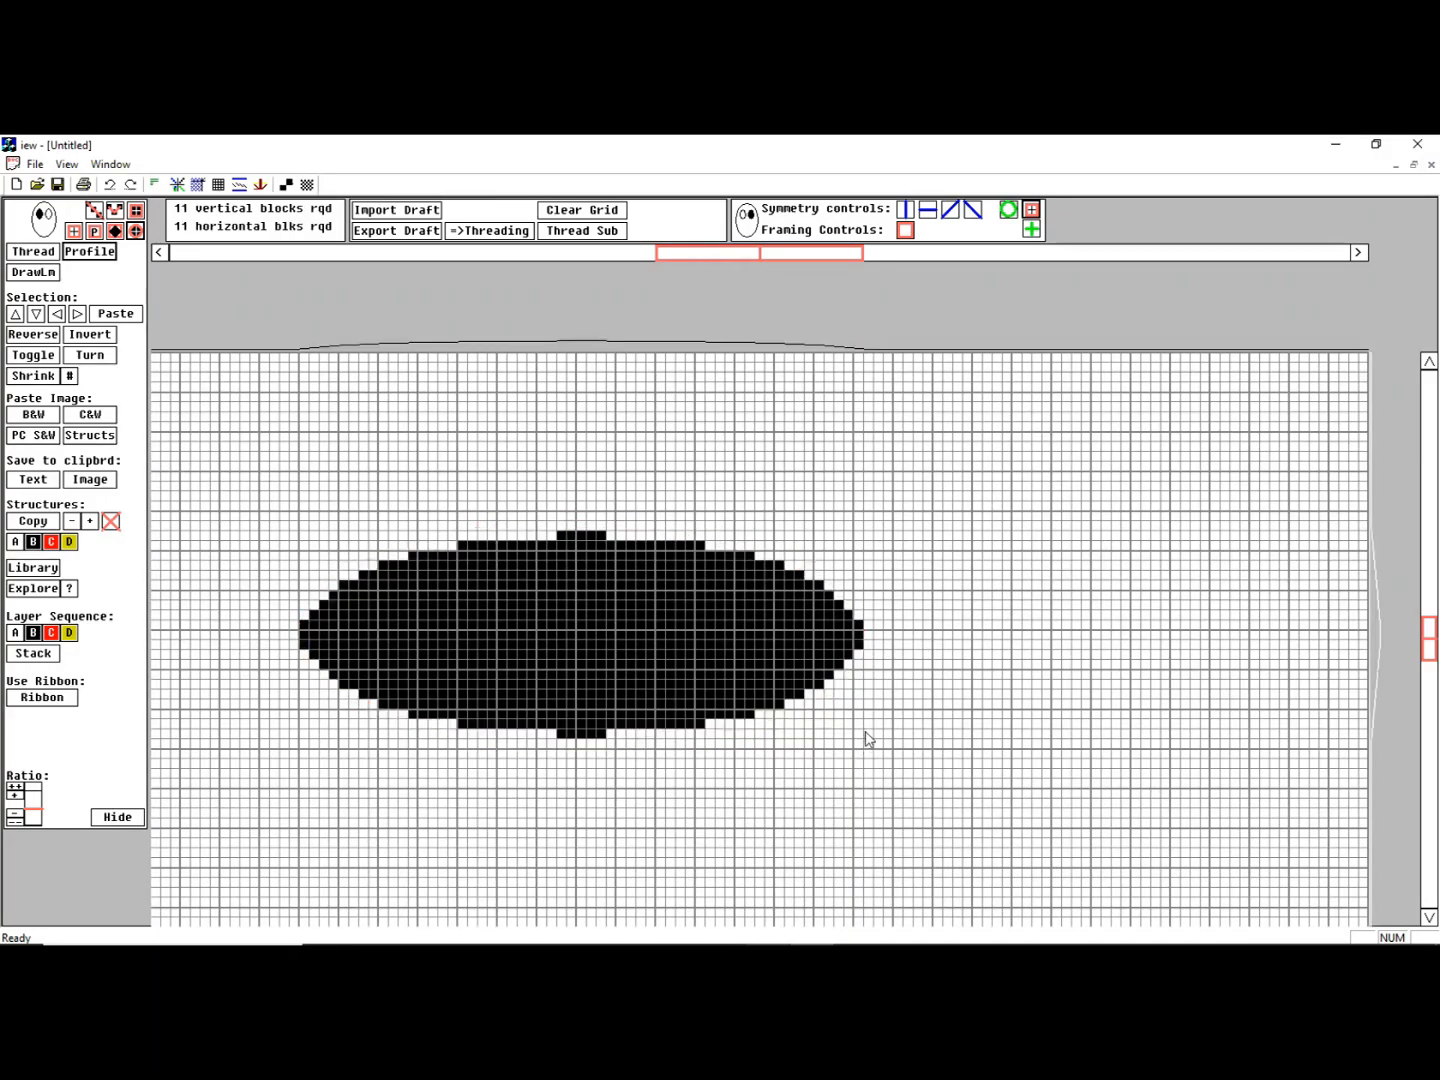
pyautogui.click(582, 640)
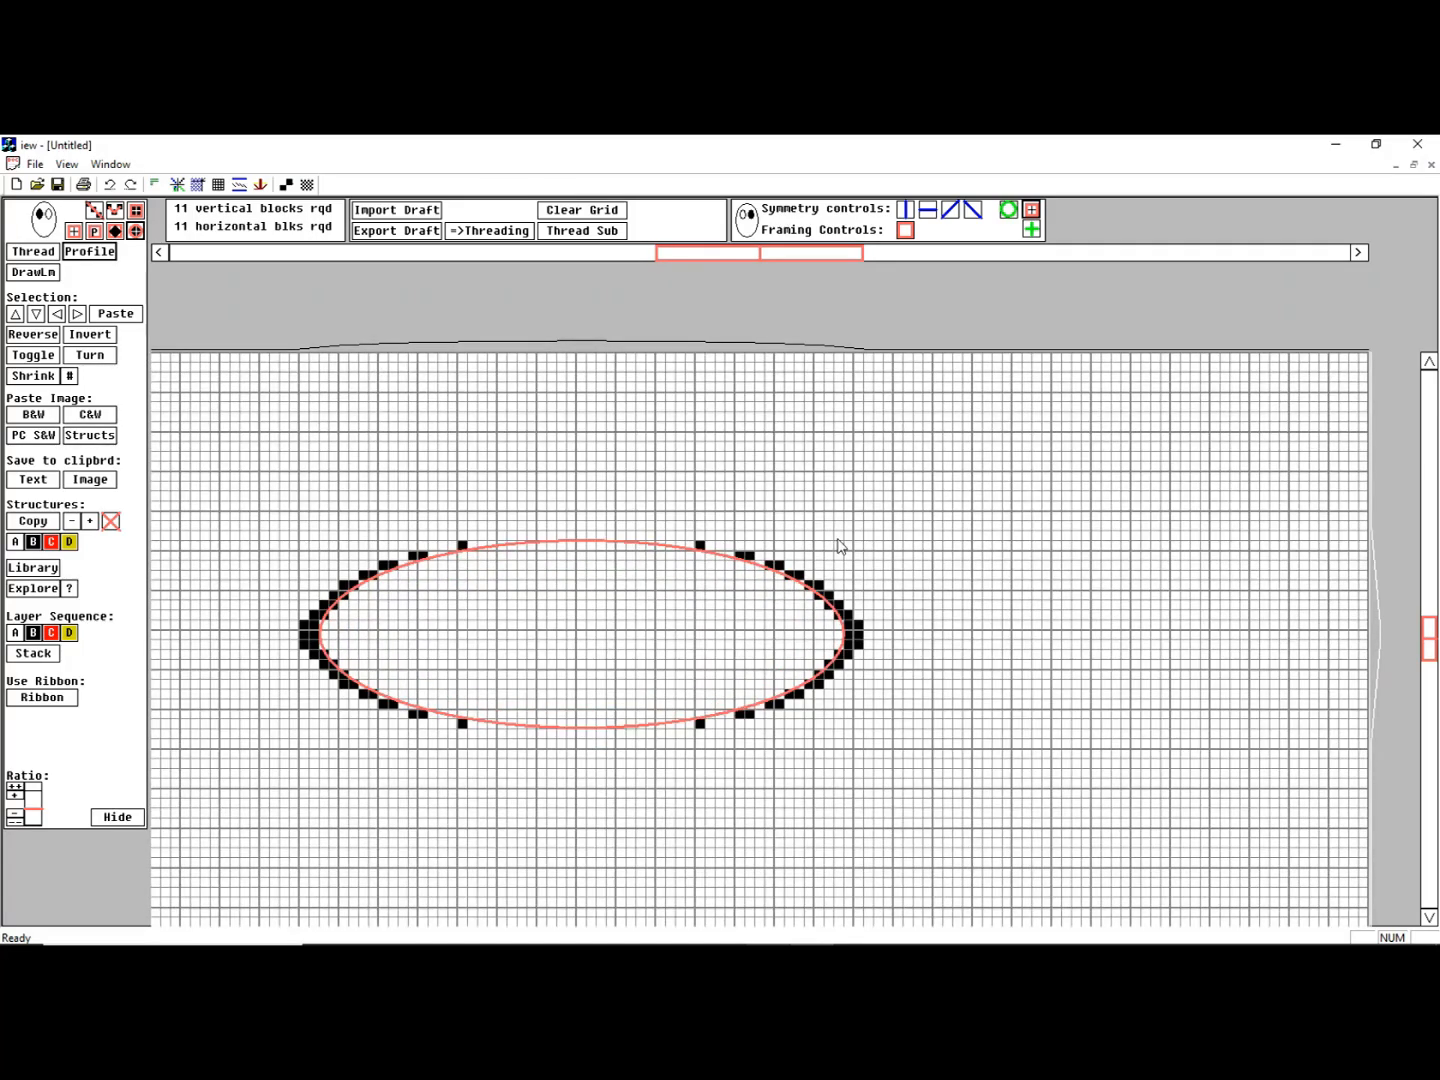
pyautogui.moveTo(838, 540); pyautogui.dragTo(848, 551)
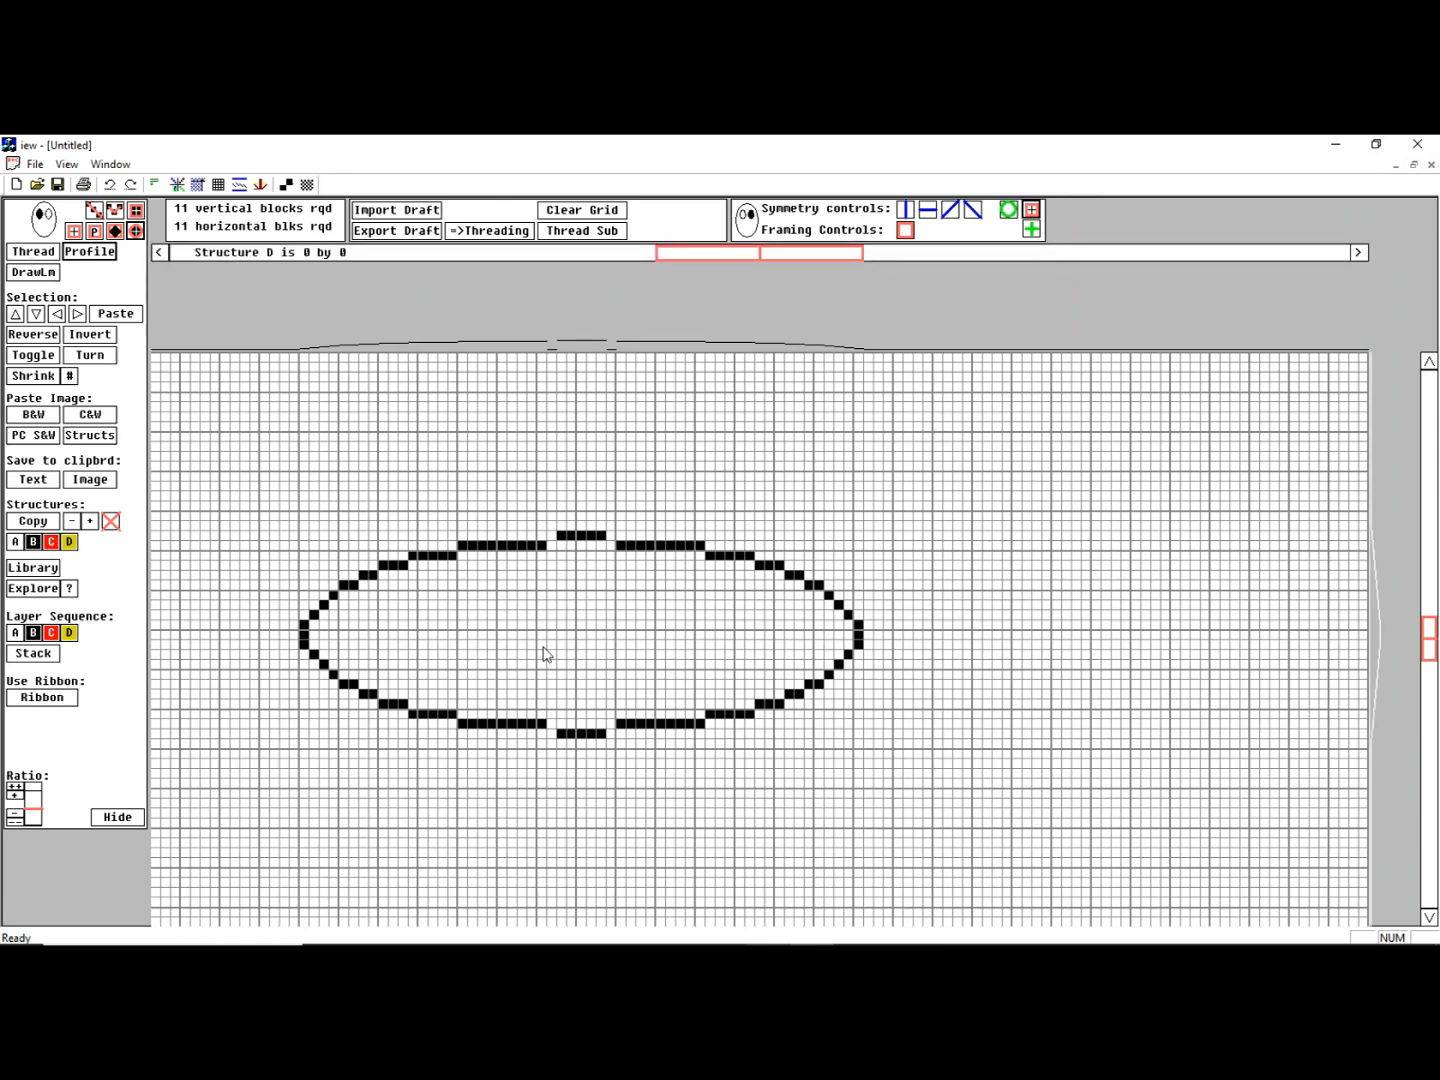
# Try to fill the ellipse's interior with the red structure C, and undo the fill
pyautogui.click(543, 647)
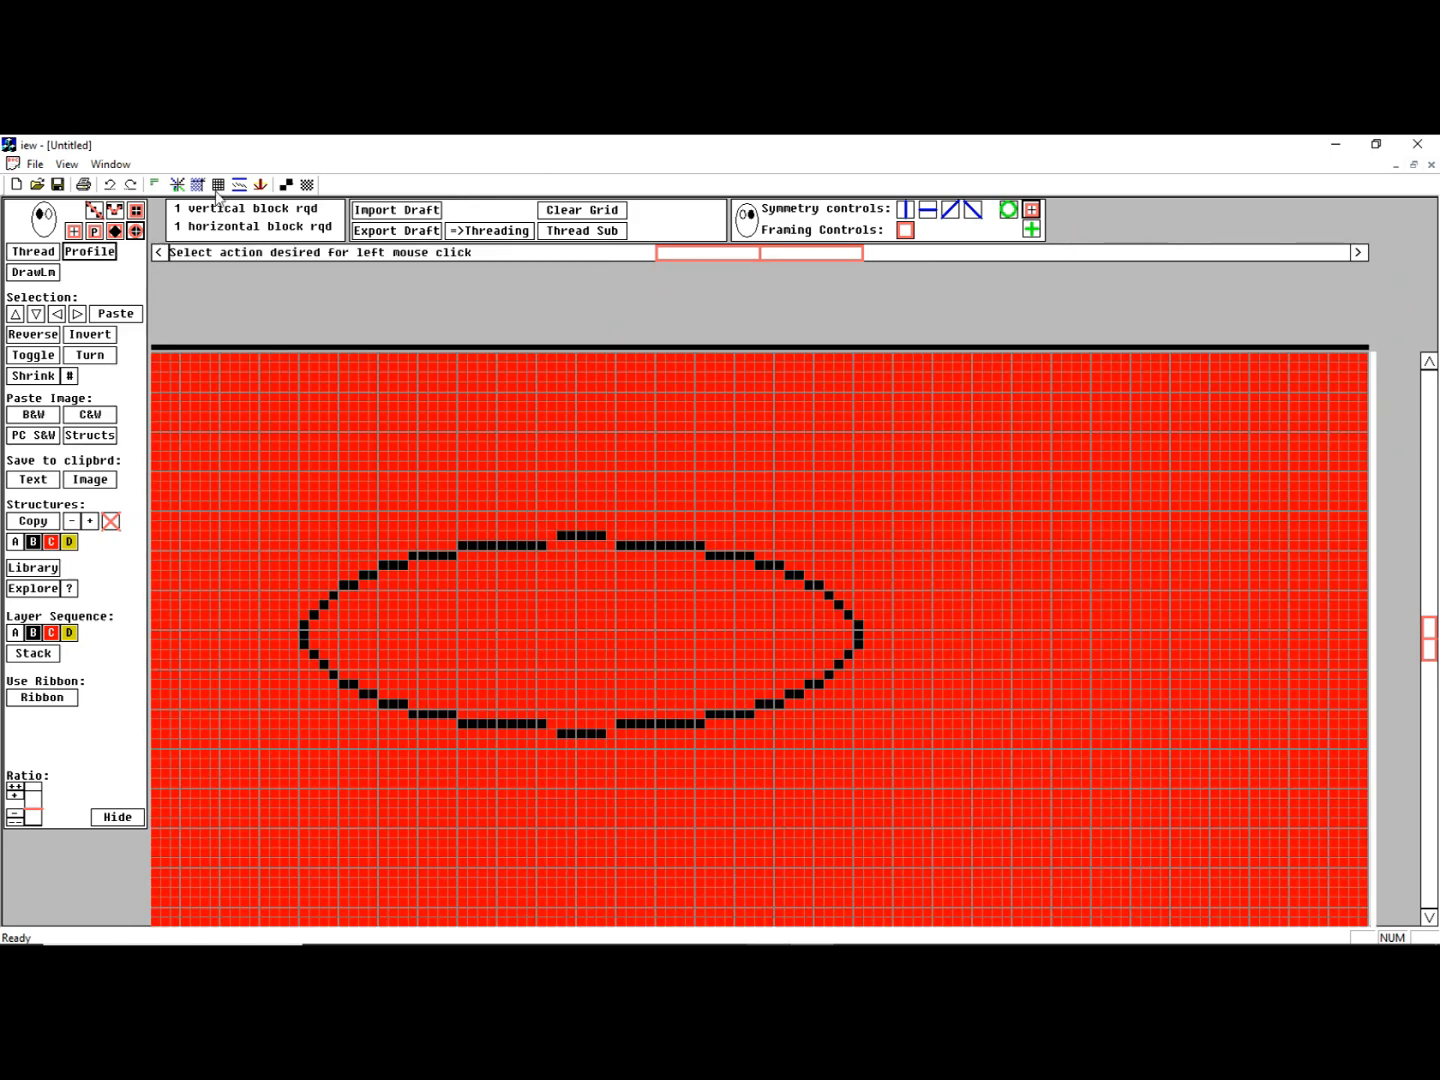
pyautogui.click(110, 185)
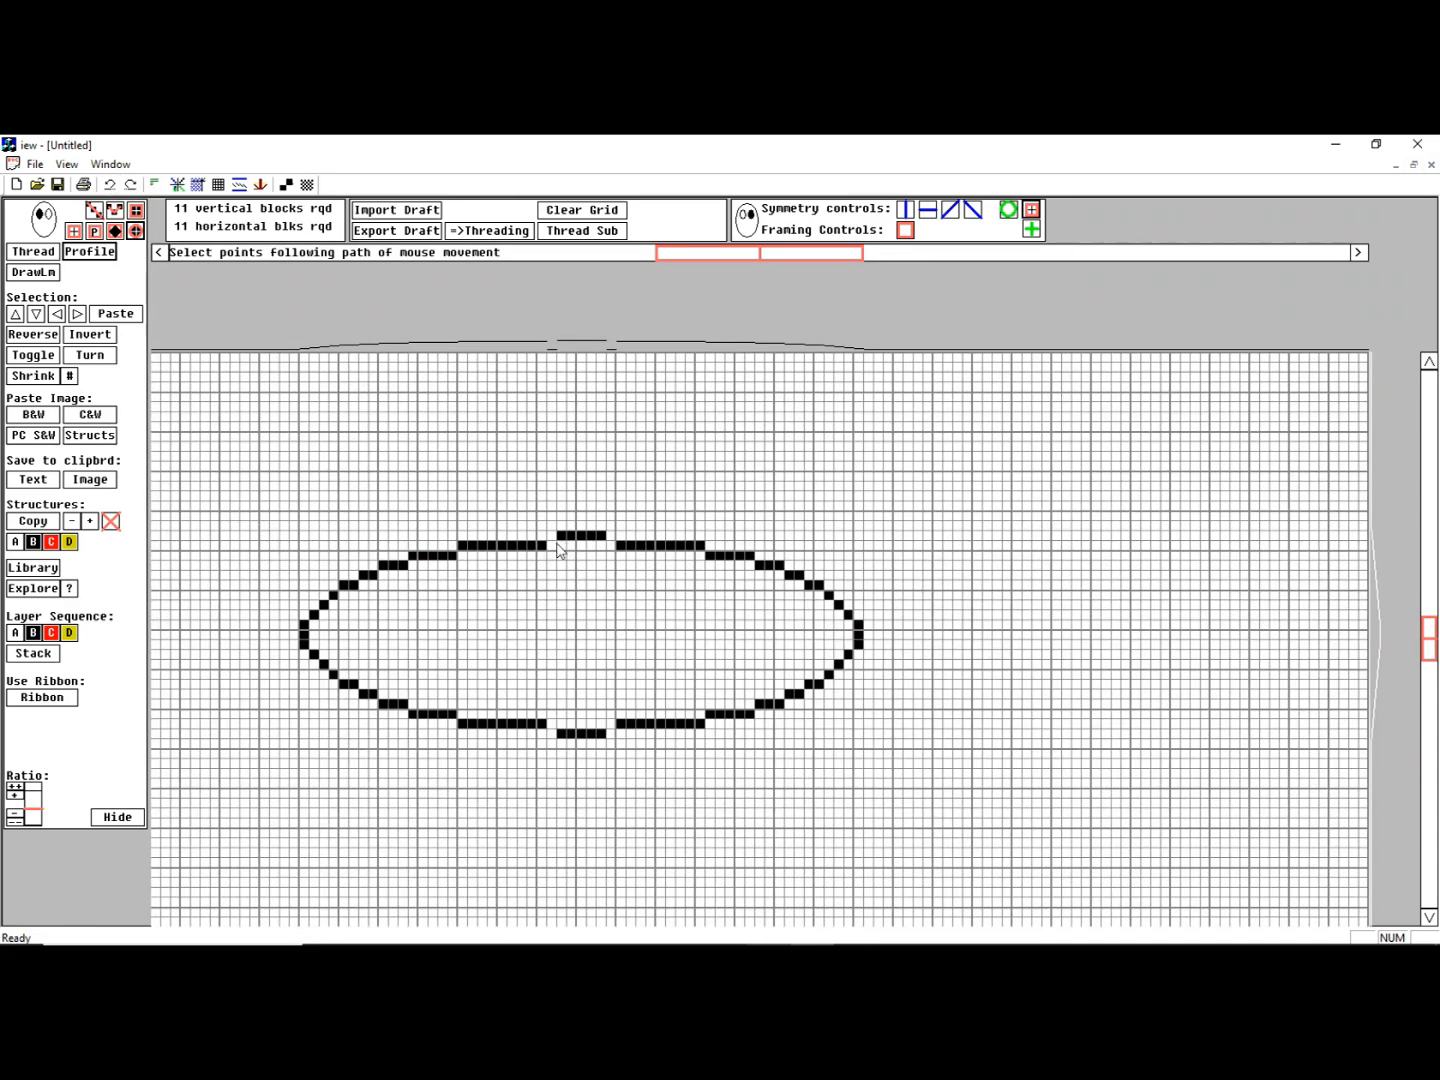
# Close the four one-cell gaps in the ellipse's outline with black cells, and fill its interior with the red structure C
pyautogui.click(553, 548)
pyautogui.click(611, 547)
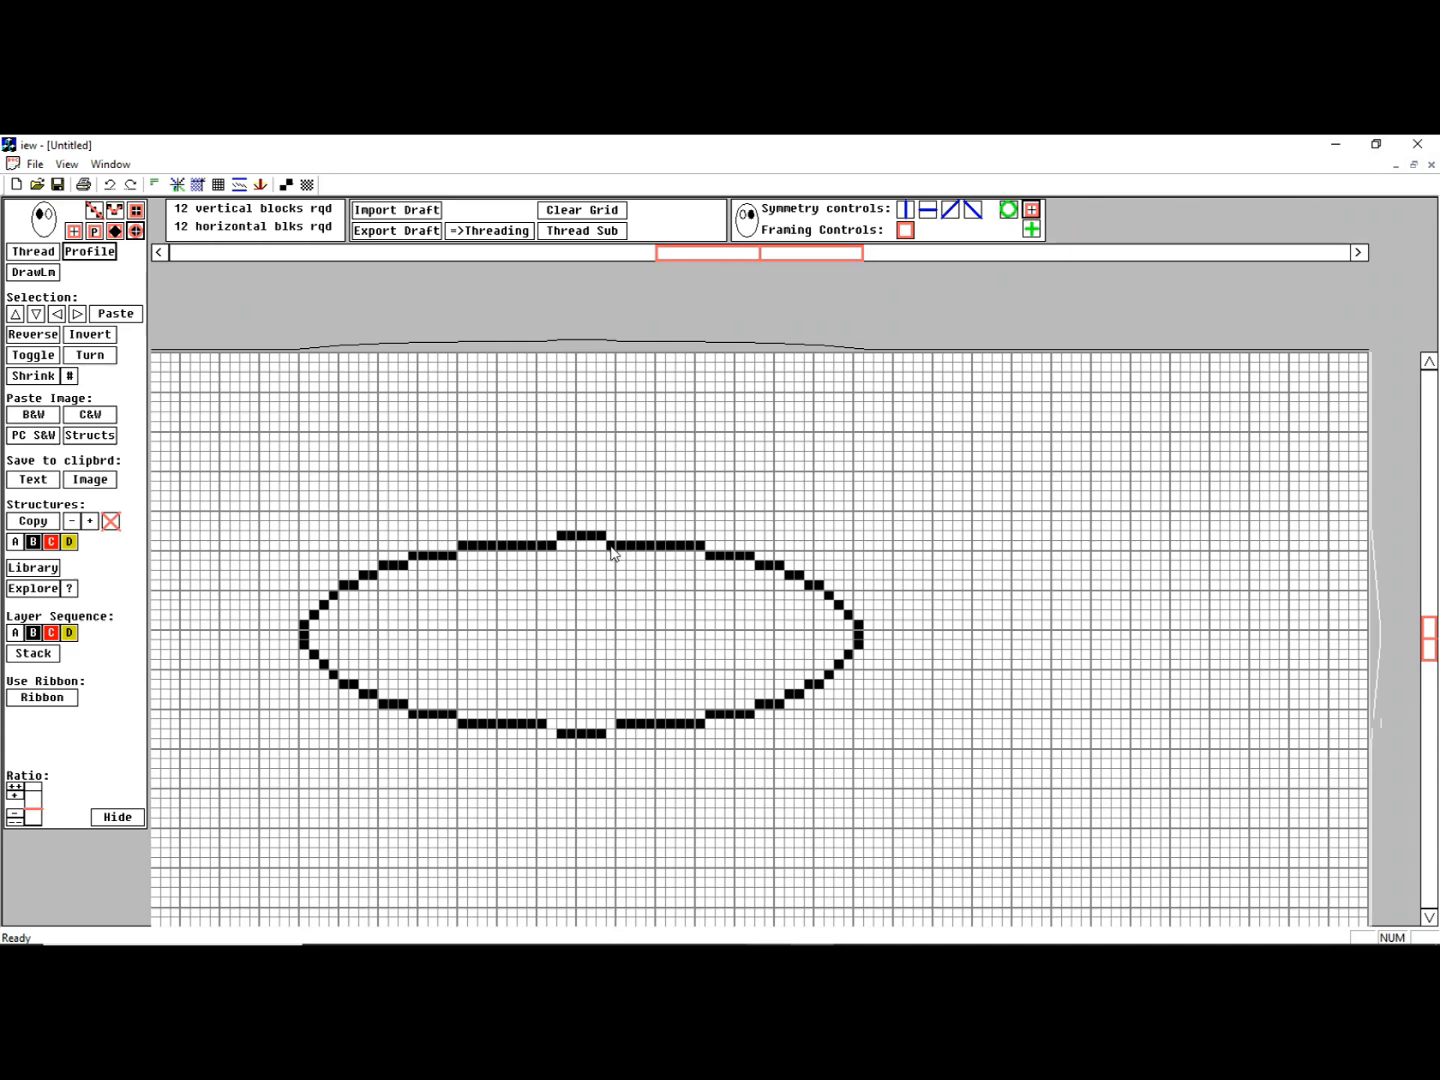
pyautogui.click(551, 734)
pyautogui.click(611, 734)
pyautogui.moveTo(50, 542); pyautogui.dragTo(554, 604)
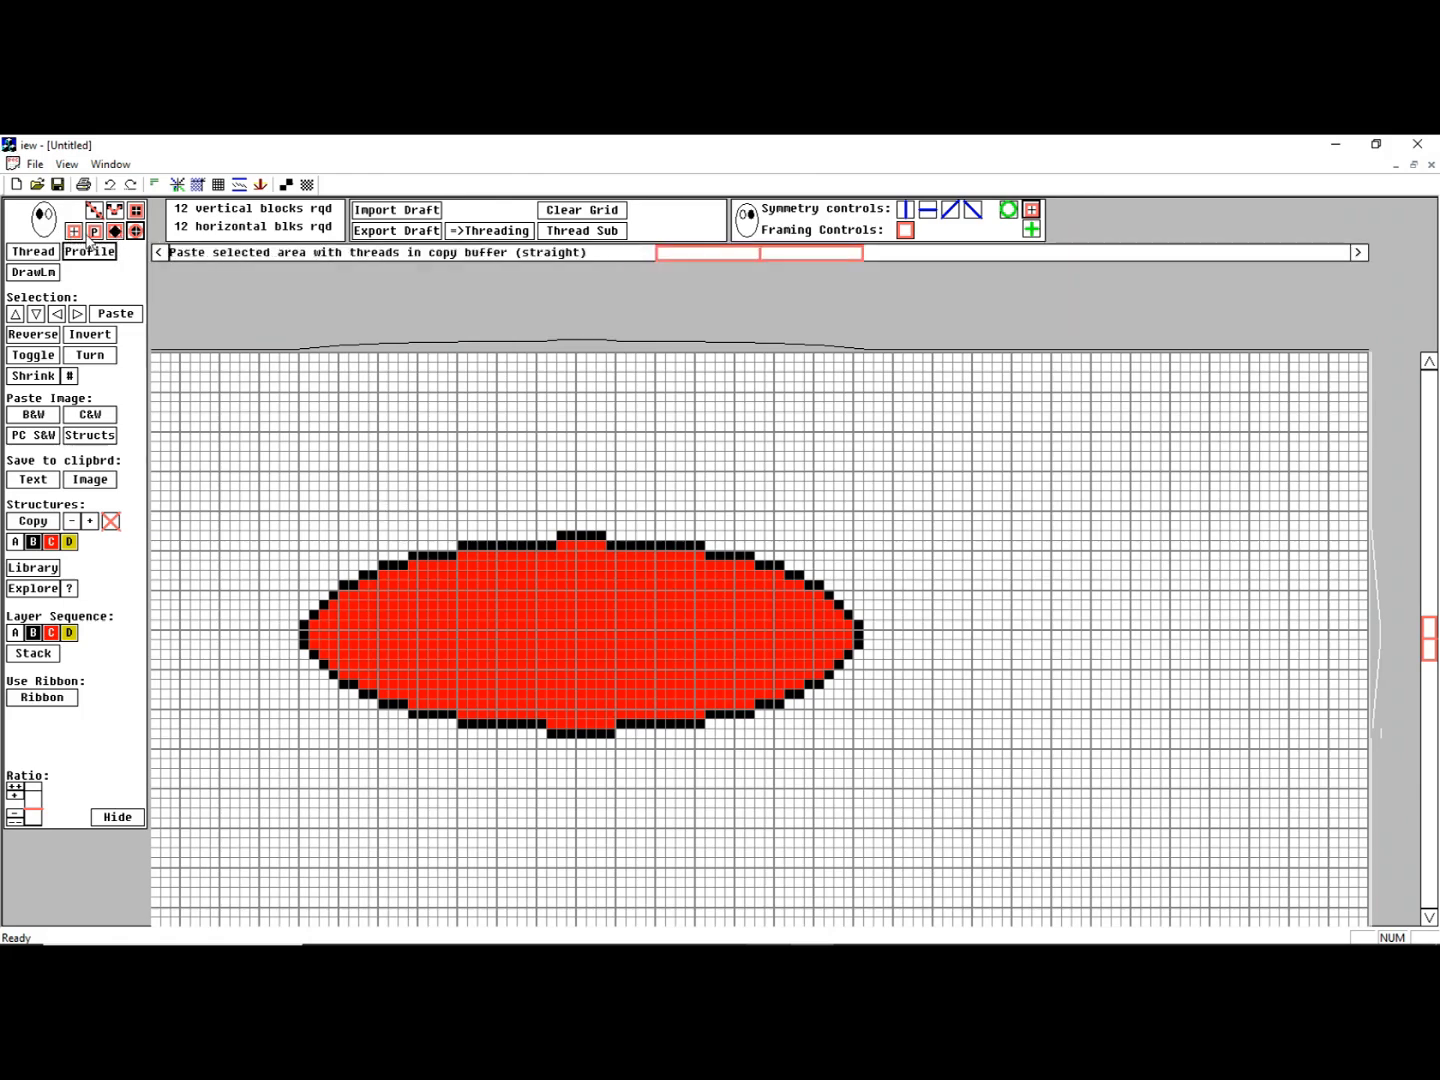
# Select the rectangular area enclosing the red ellipse, 56 cells wide by 21 high, leaving out its last column
pyautogui.click(305, 538)
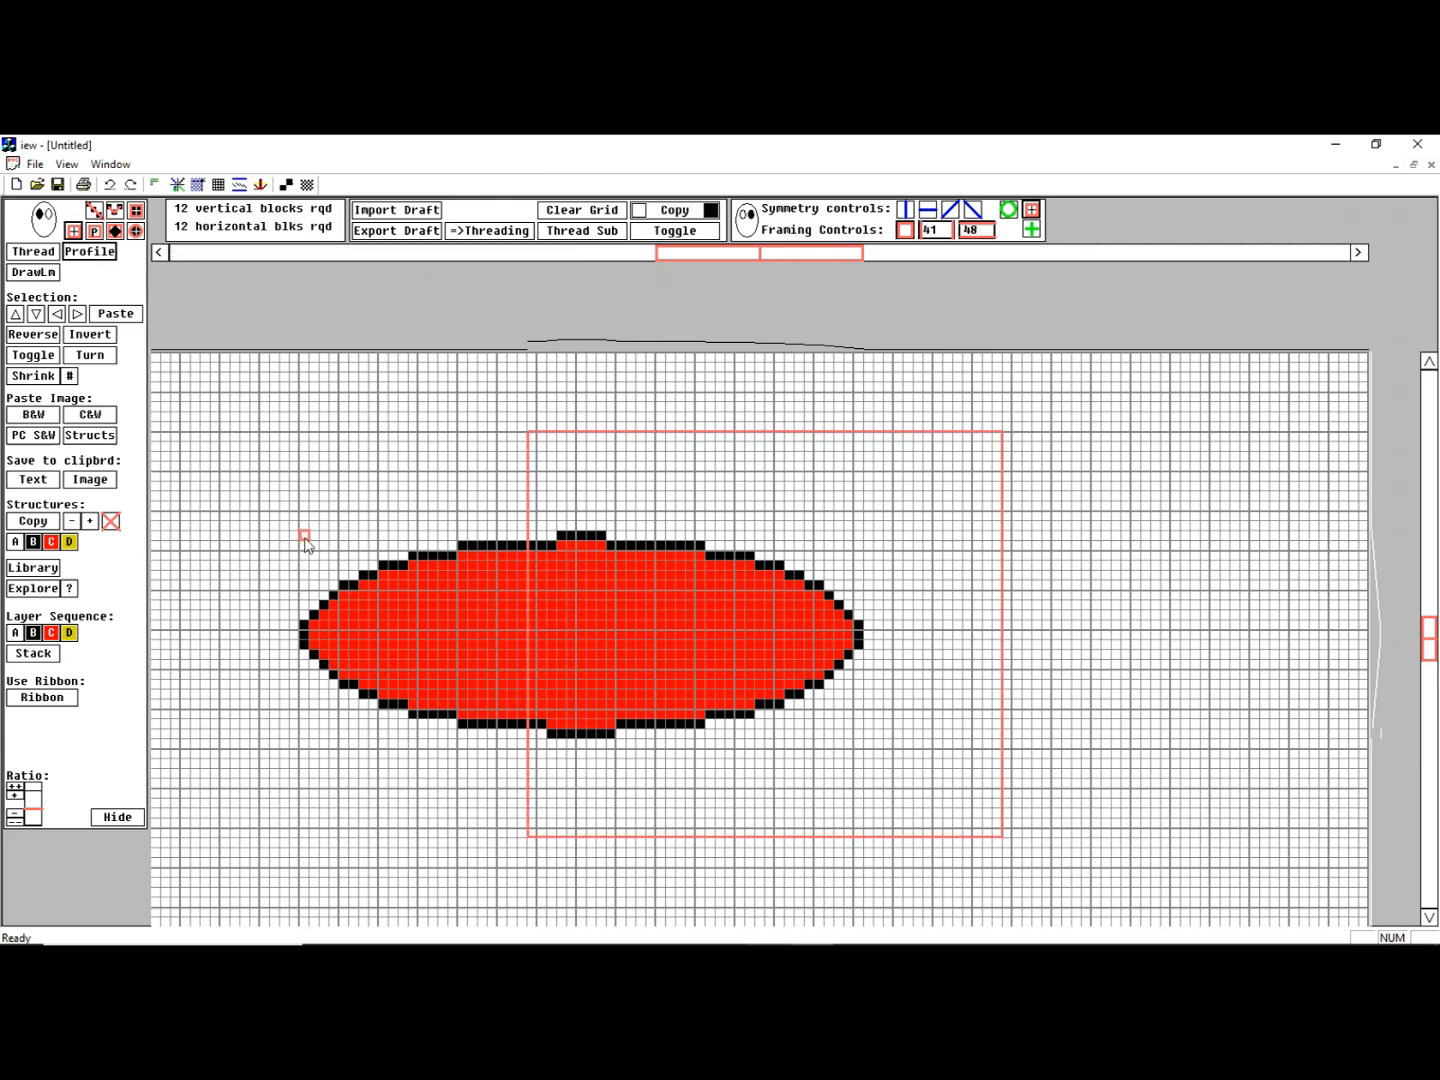
pyautogui.moveTo(306, 540)
pyautogui.mouseDown()
pyautogui.moveTo(553, 681)
pyautogui.moveTo(863, 740)
pyautogui.mouseUp()
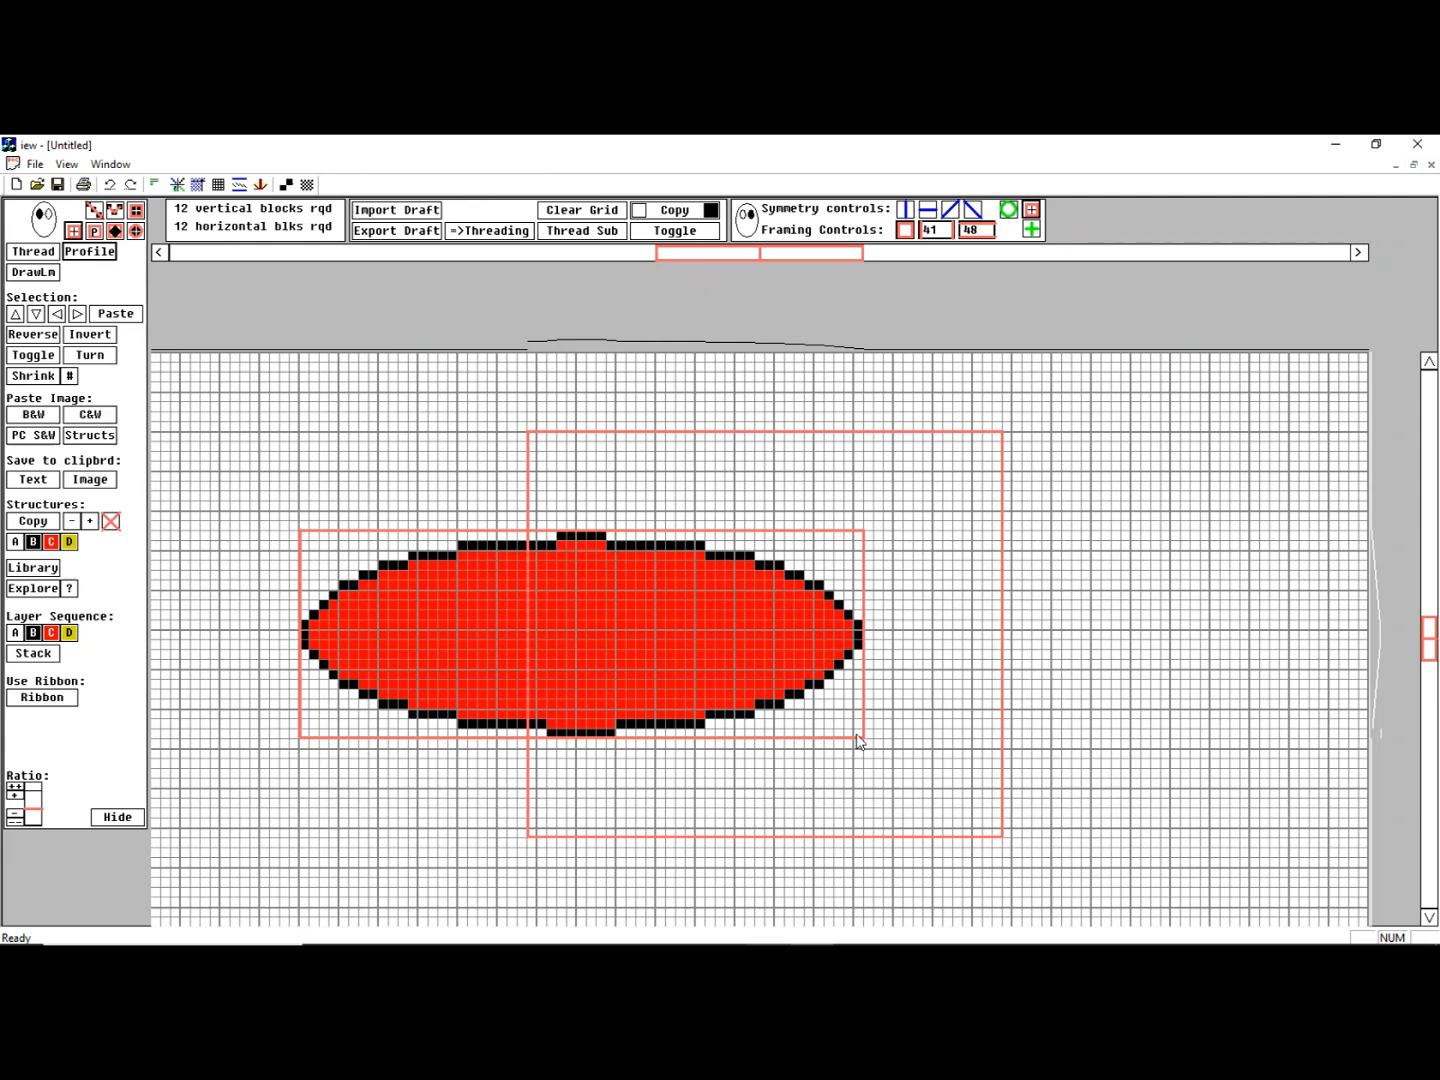
pyautogui.moveTo(856, 740); pyautogui.dragTo(842, 738)
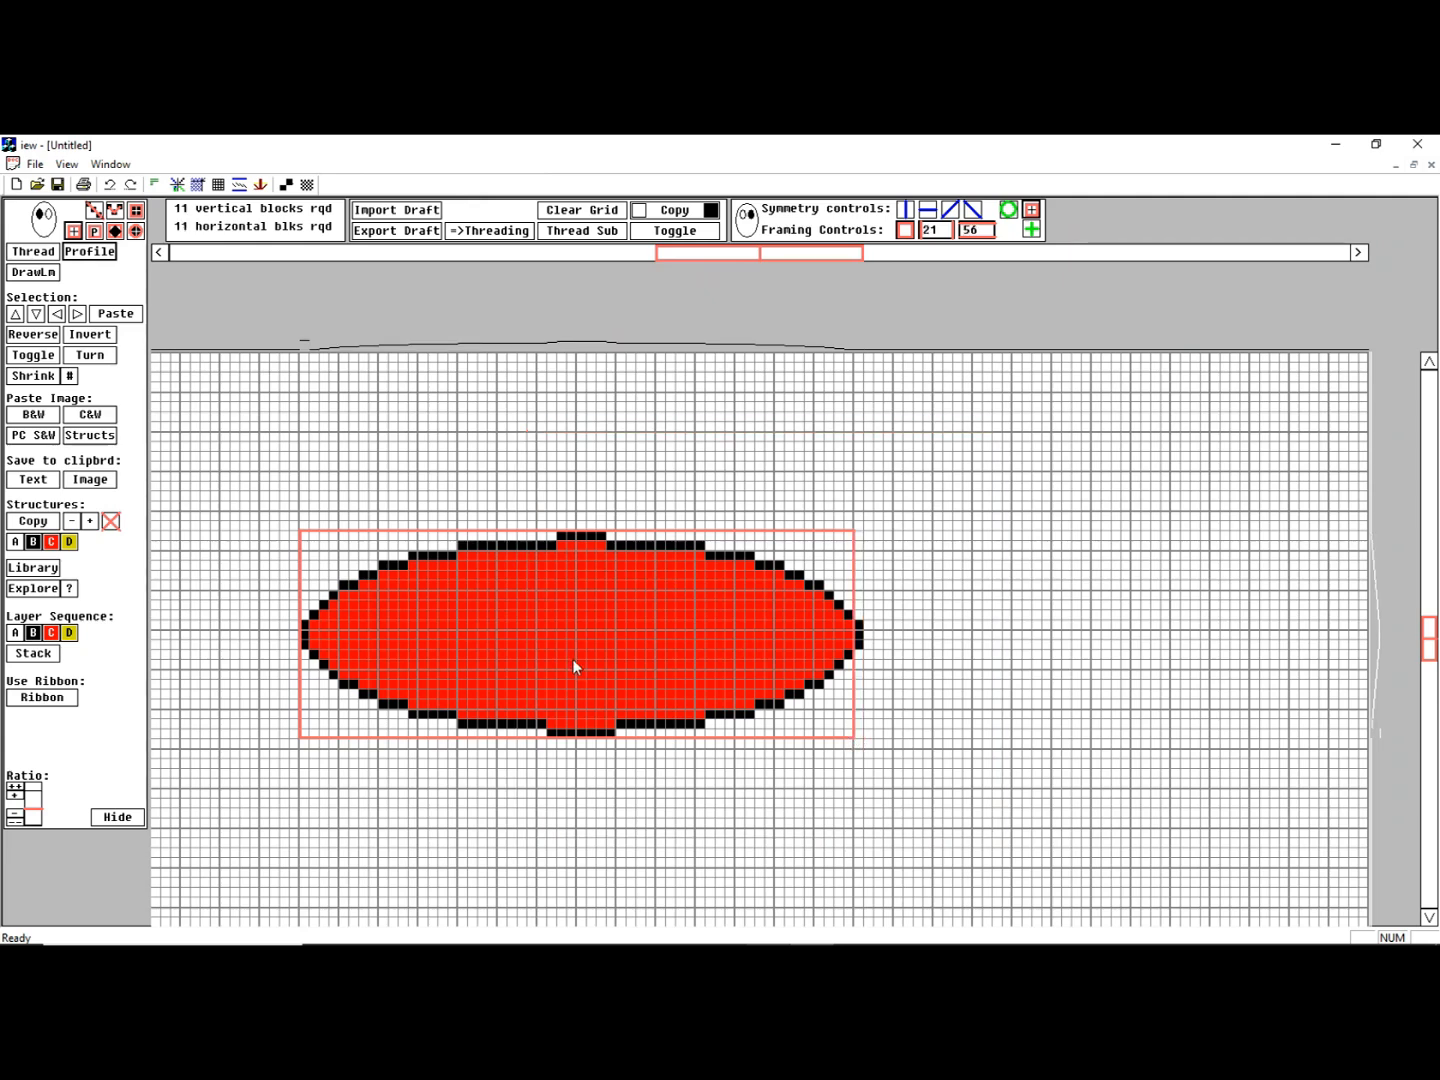